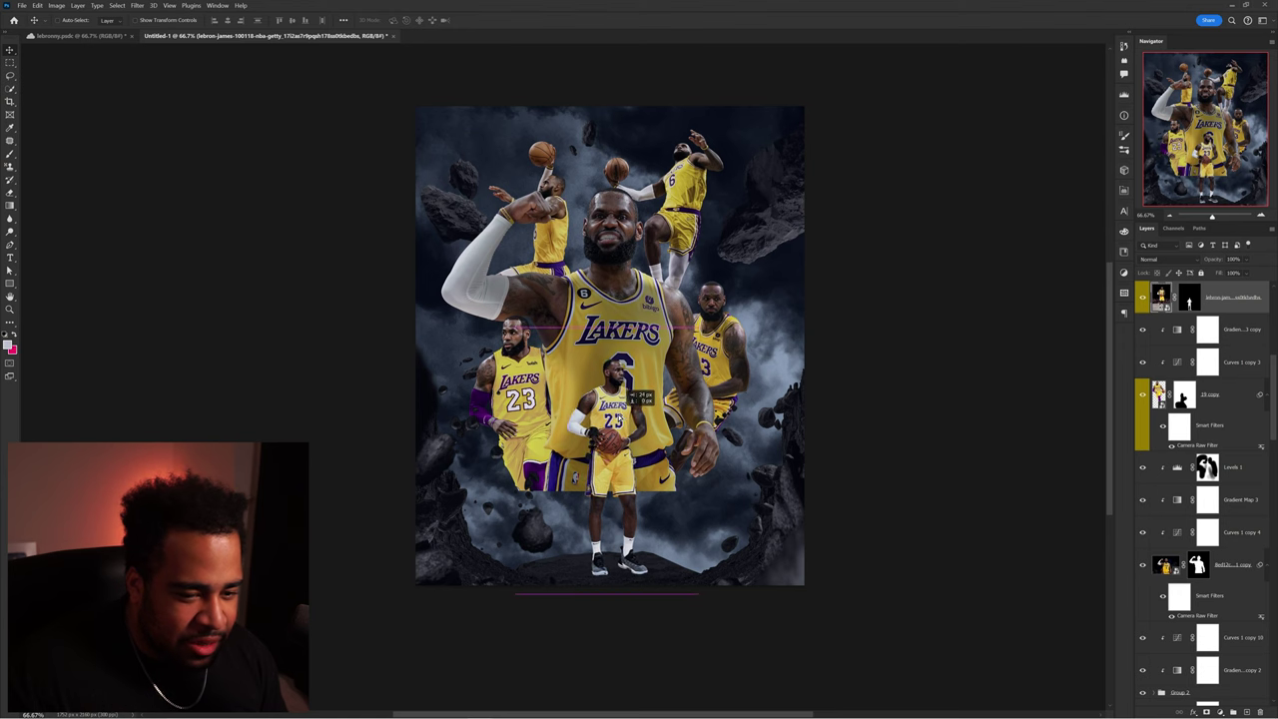
Add a Levels adjustment directly above the gradient map clipped to the small full-body player.
scroll(1230, 342, "up", 5)
left_click(1239, 408)
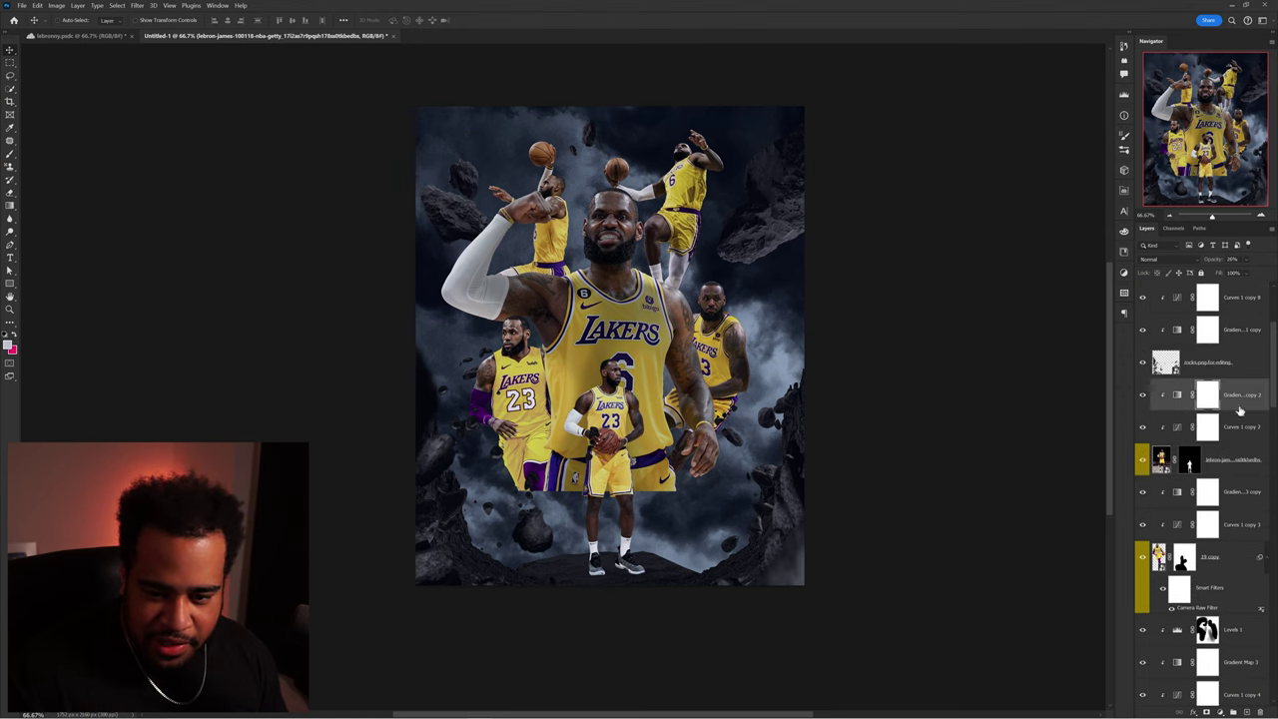
left_click(1220, 710)
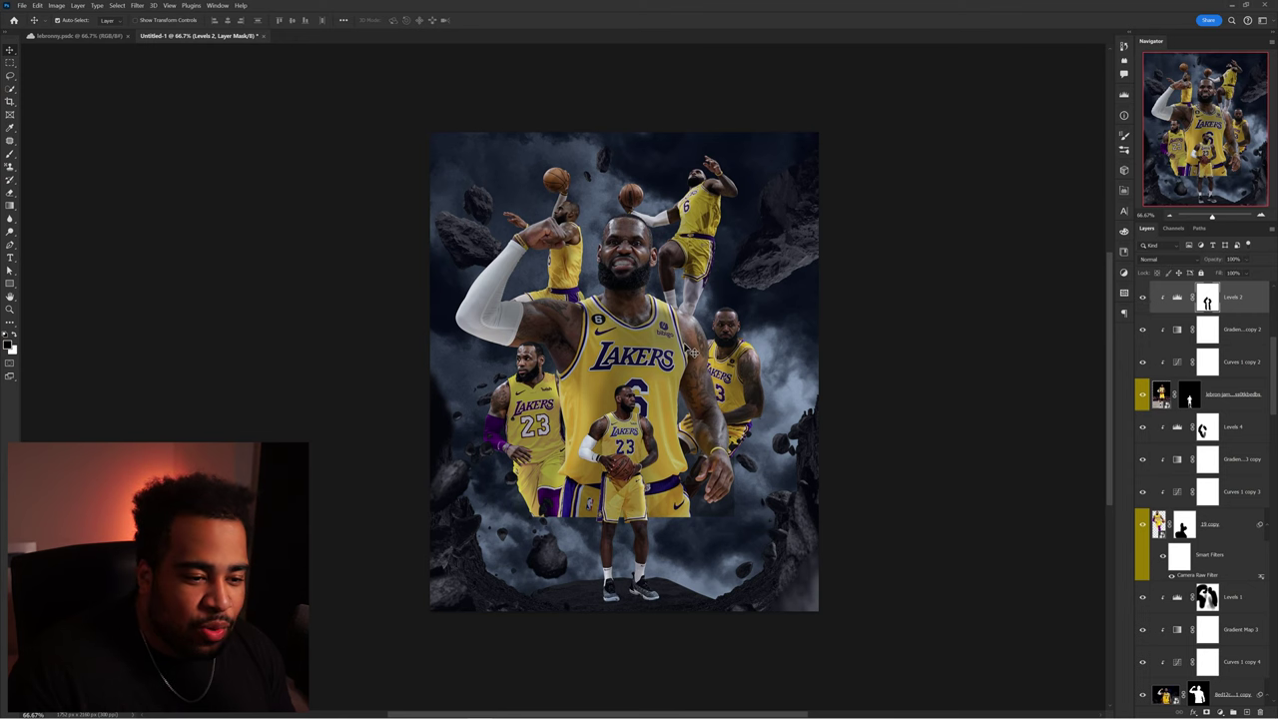
Compare the large central player with and without his Levels adjustment.
left_click(691, 352, "ctrl")
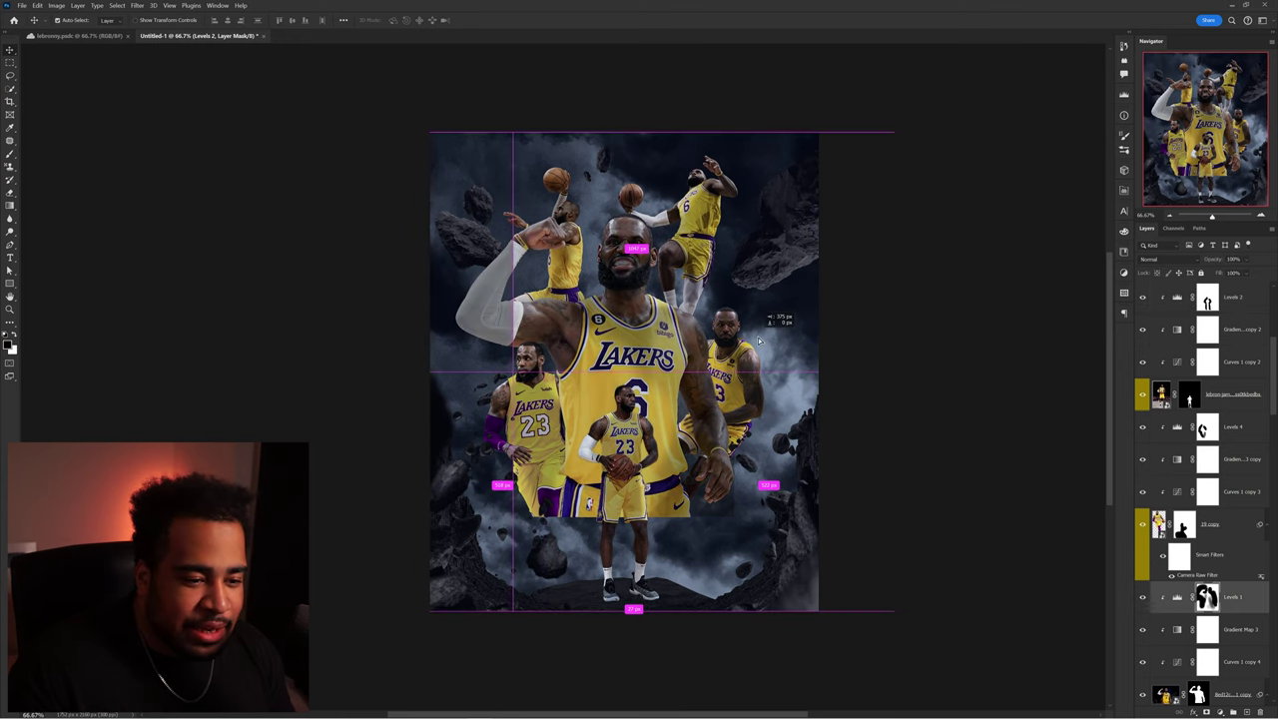
left_click(1143, 597)
left_click(1143, 596)
Brush out part of the front floating-rocks layer on its layer mask.
left_click_drag(710, 426, 786, 374)
left_click_drag(743, 272, 699, 276)
key("b")
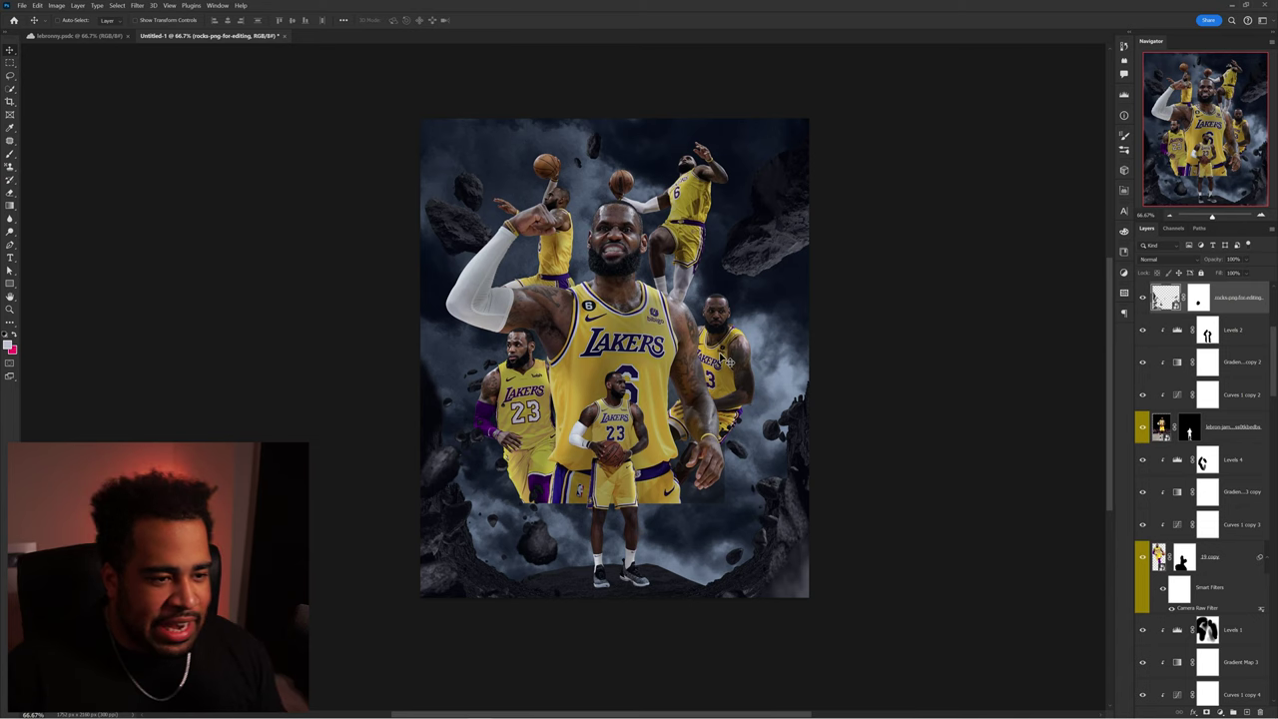
Place the smoke layer behind the small full-body player and scale it down over the lower part of the poster.
left_click_drag(764, 346, 752, 365)
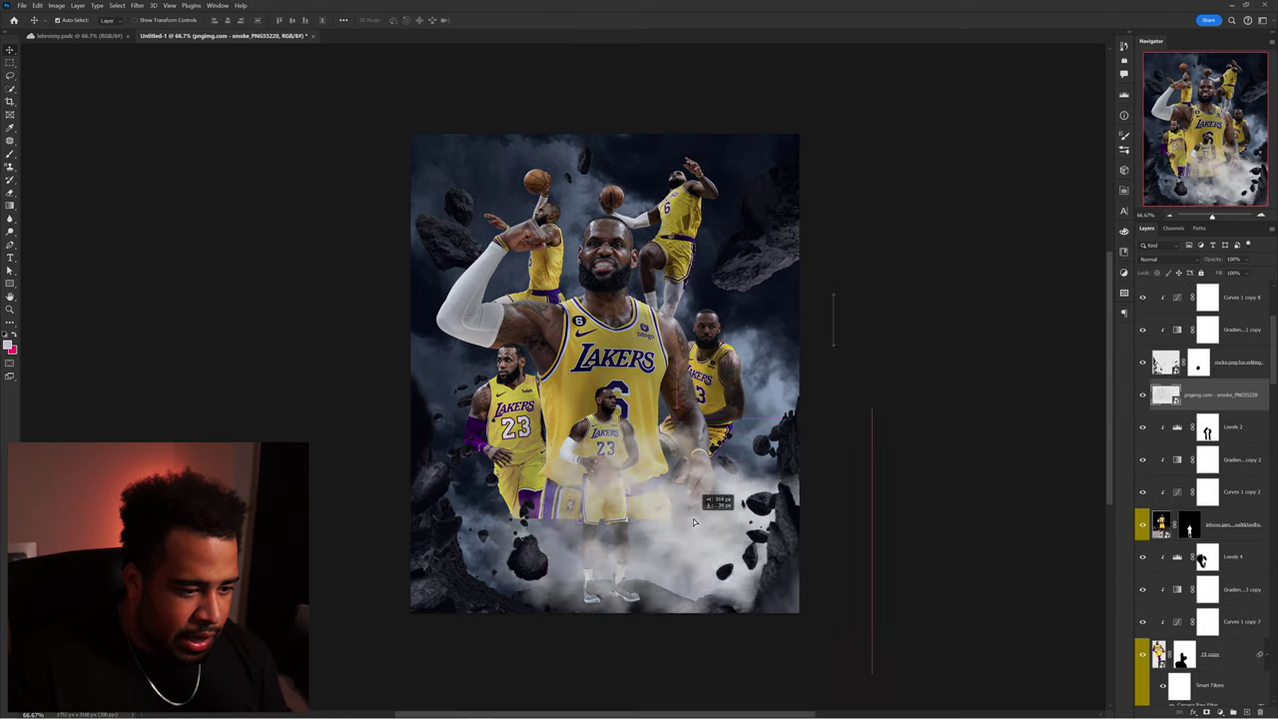
left_click_drag(693, 519, 744, 497)
left_click_drag(1167, 427, 1168, 519)
left_click_drag(689, 509, 750, 444)
key("ctrl+t")
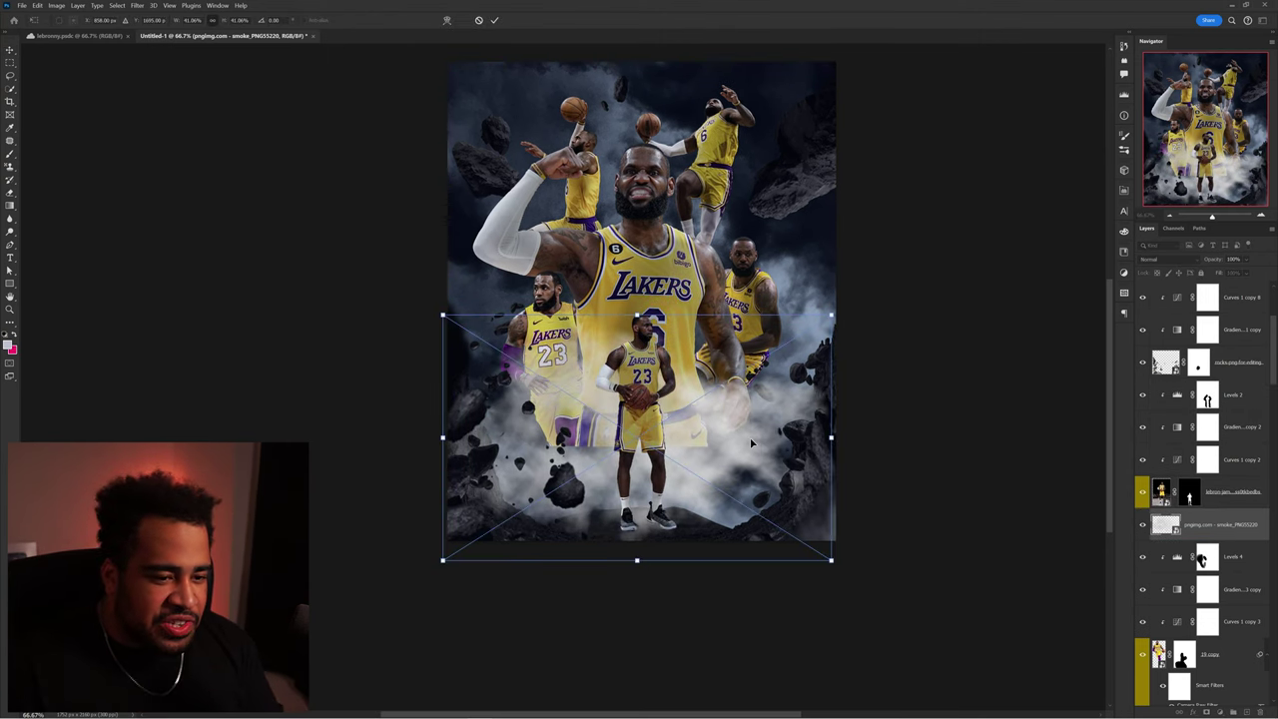
key("Return")
Duplicate the smoke layer several times and spread the copies across the cut-off lower edges of the players.
key("ctrl+j")
key("ctrl+t")
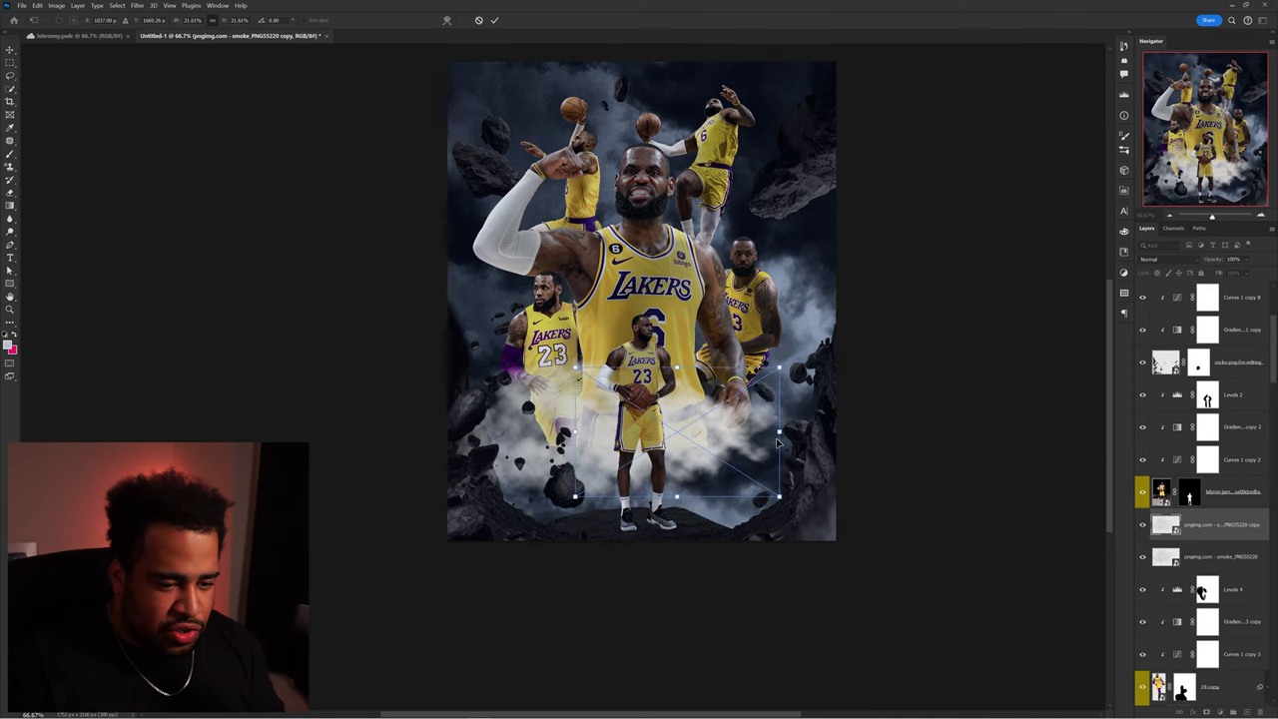
left_click_drag(708, 433, 602, 416)
key("ctrl+j")
key("ctrl+j")
key("ctrl+j")
key("Return")
key("ctrl+j")
key("ctrl+j")
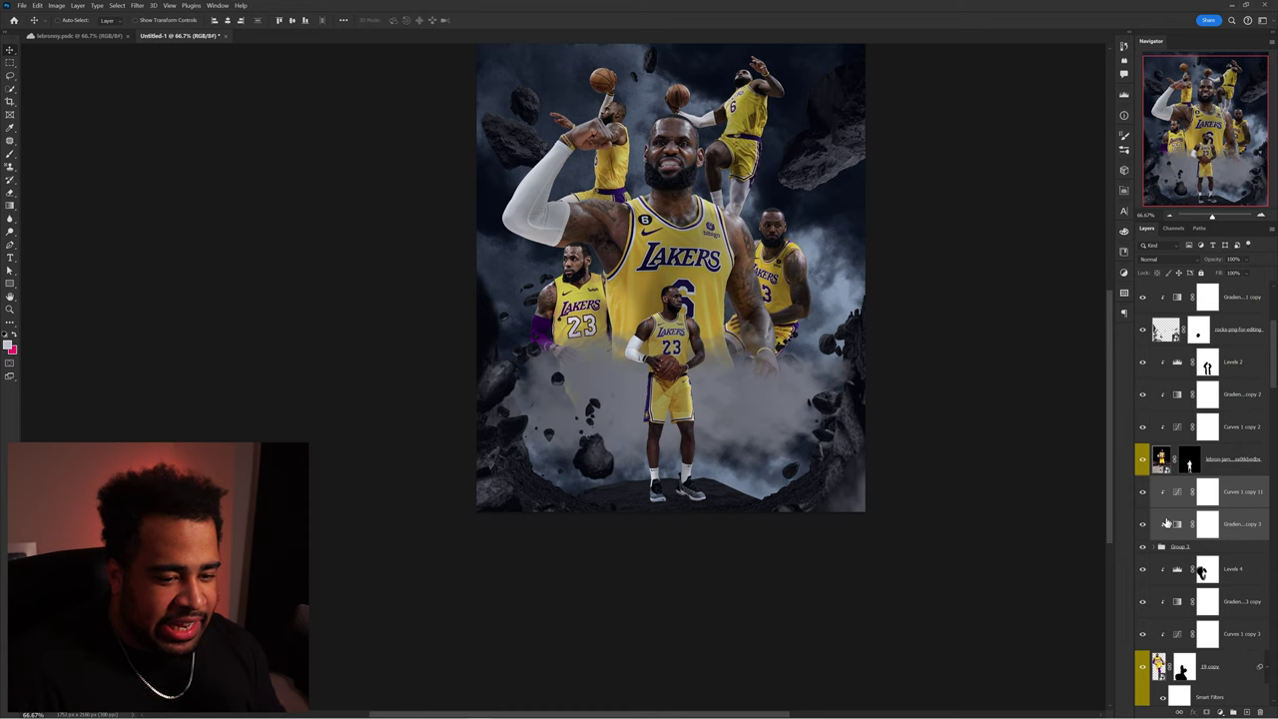
Change the end stop of the smoke group's gradient map to near white and shift the neighbouring colour stop.
left_click(1183, 528)
double_click(1178, 528)
left_click(1035, 222)
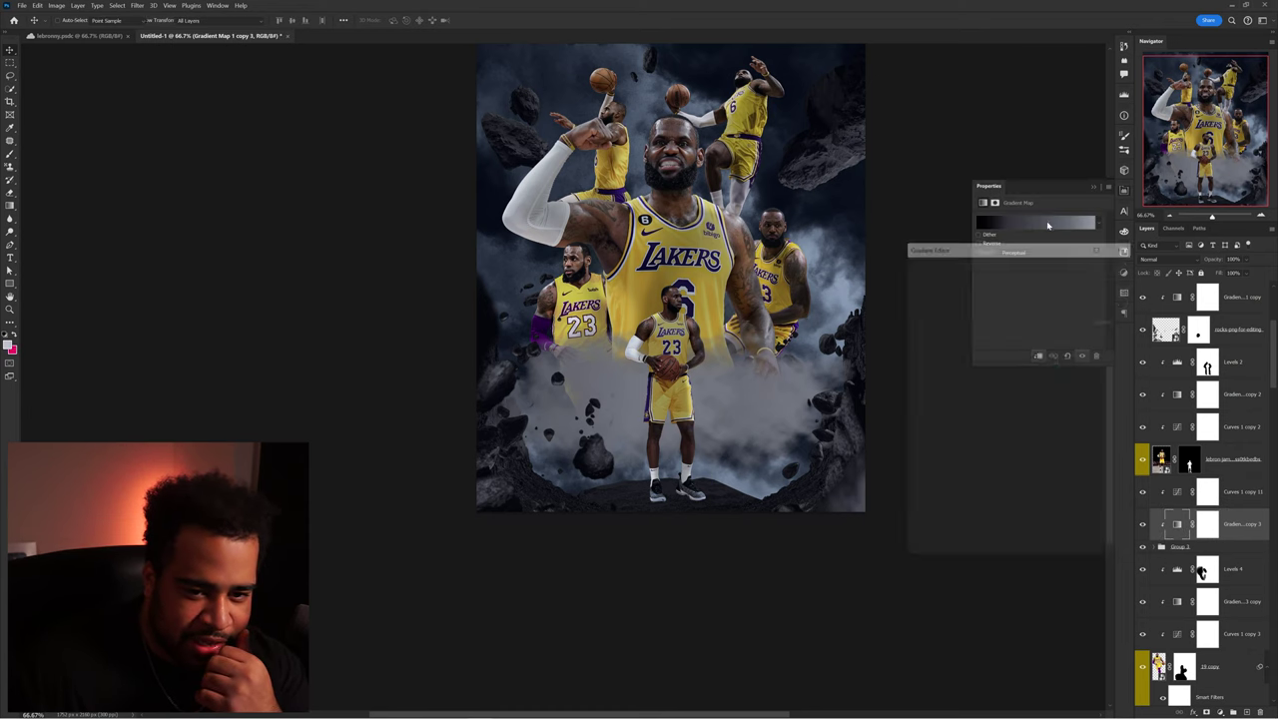
left_click(1119, 488)
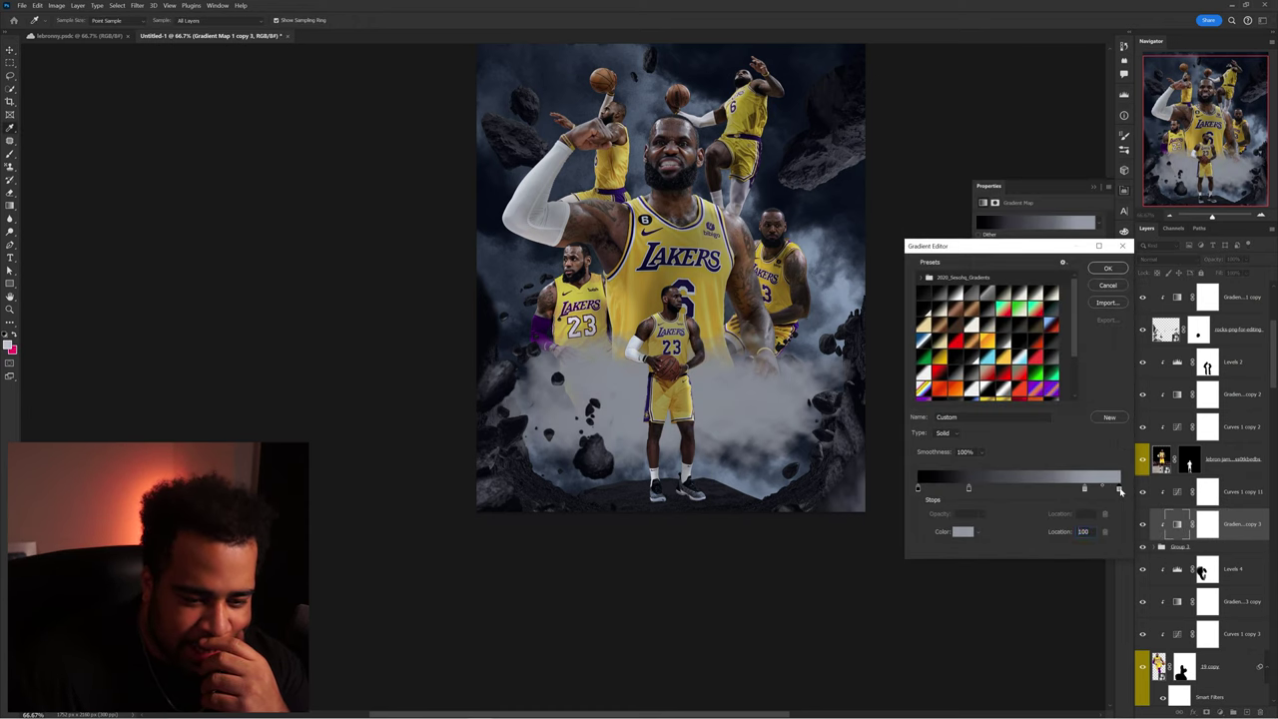
double_click(1120, 489)
left_click(1149, 364)
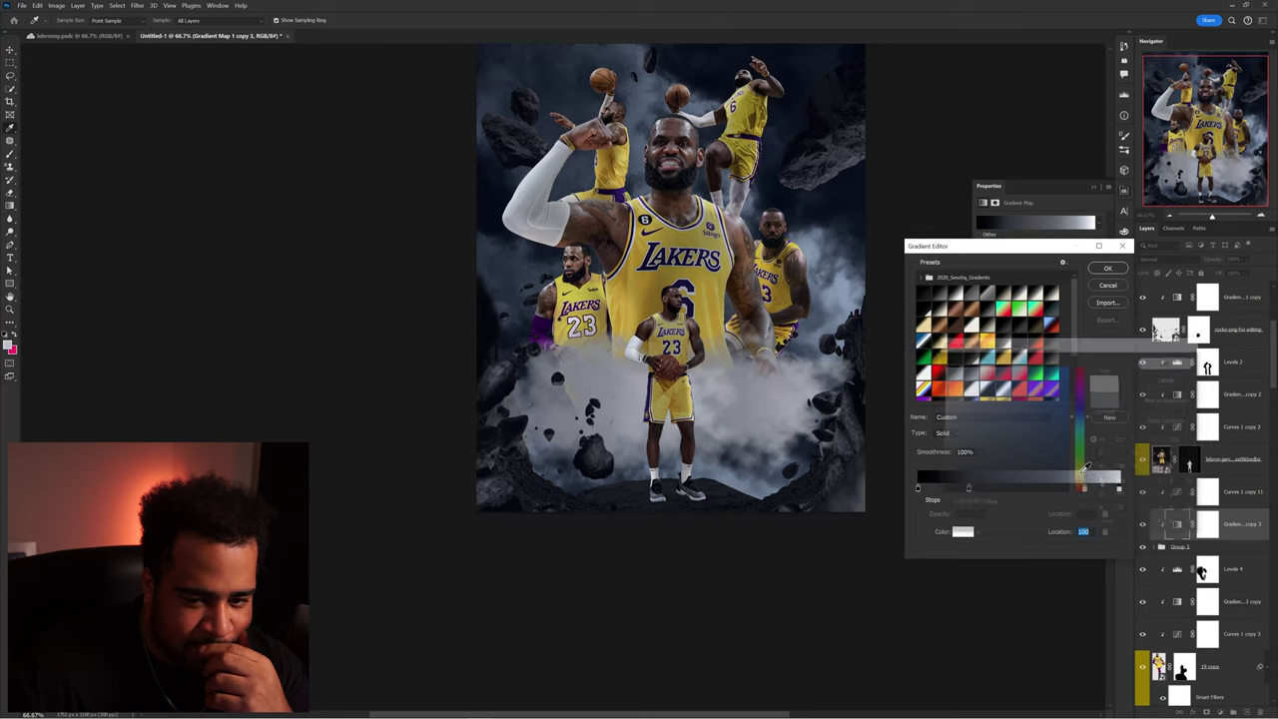
left_click_drag(1059, 489, 1079, 491)
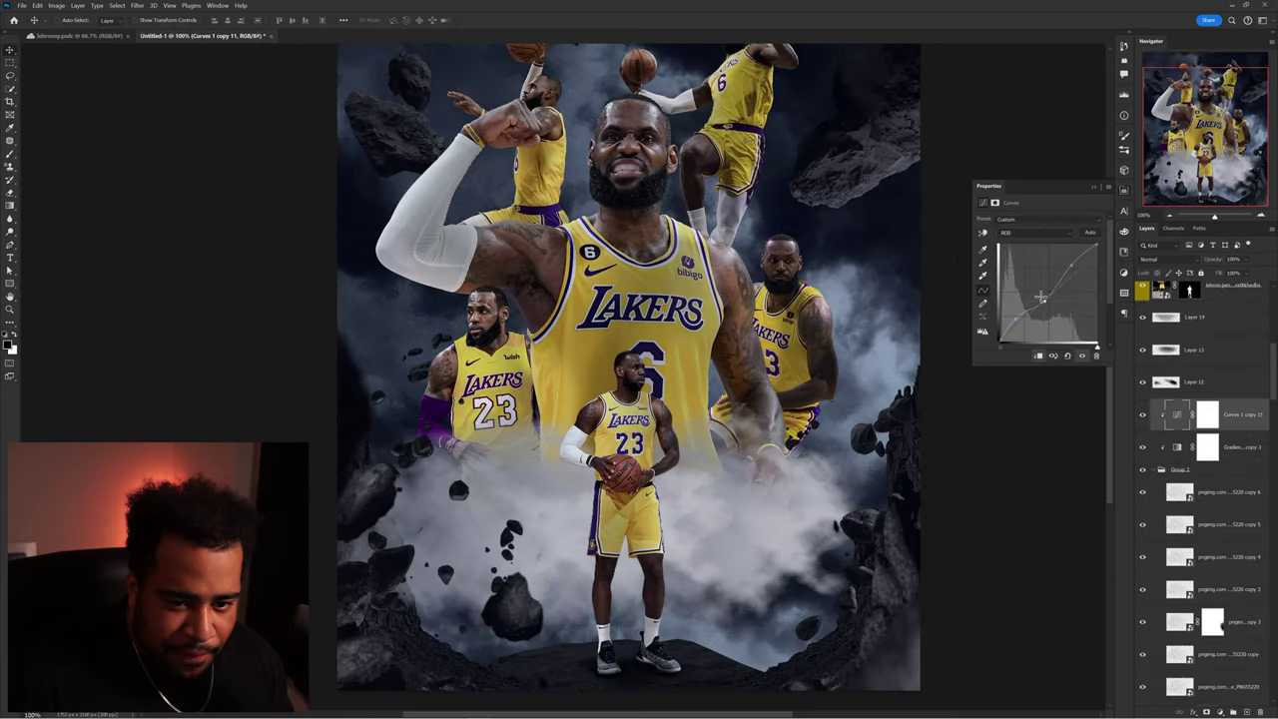
Pull down the midtones of the smoke's Curves adjustment and compare the smoke with and without it.
left_click_drag(1044, 298, 1050, 317)
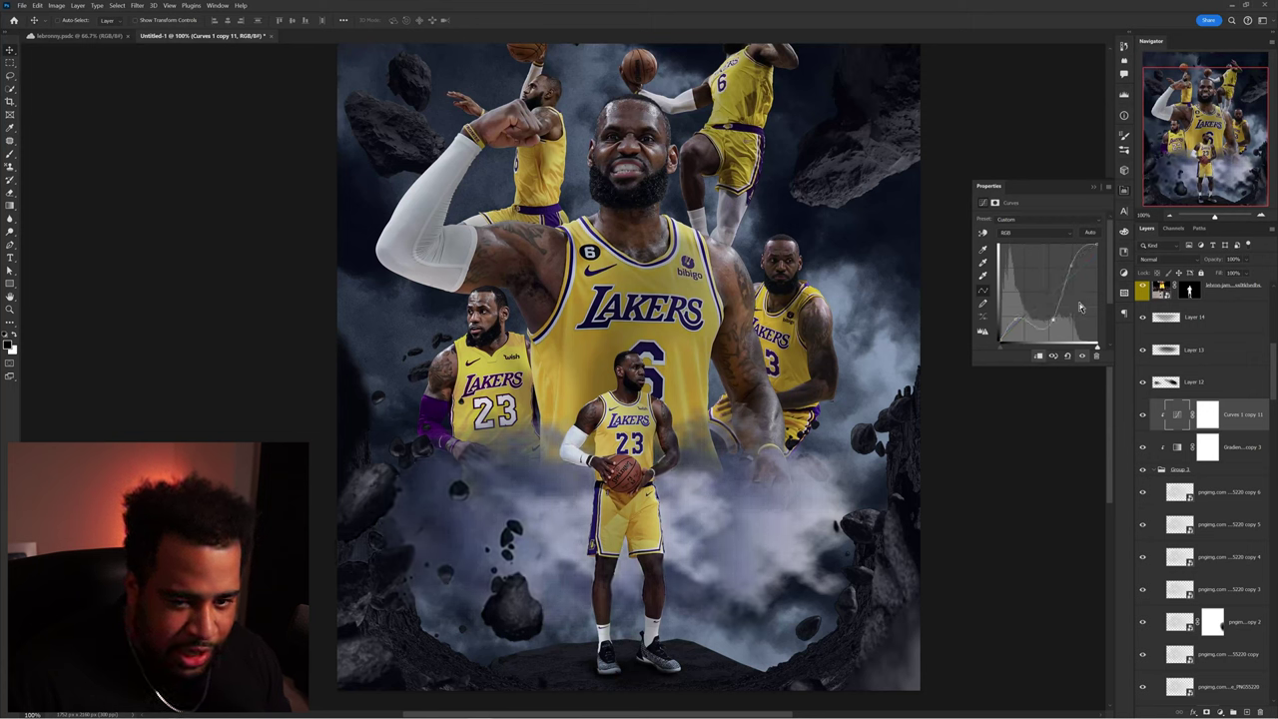
left_click_drag(1080, 307, 1081, 305)
left_click(1124, 191)
left_click(1143, 413)
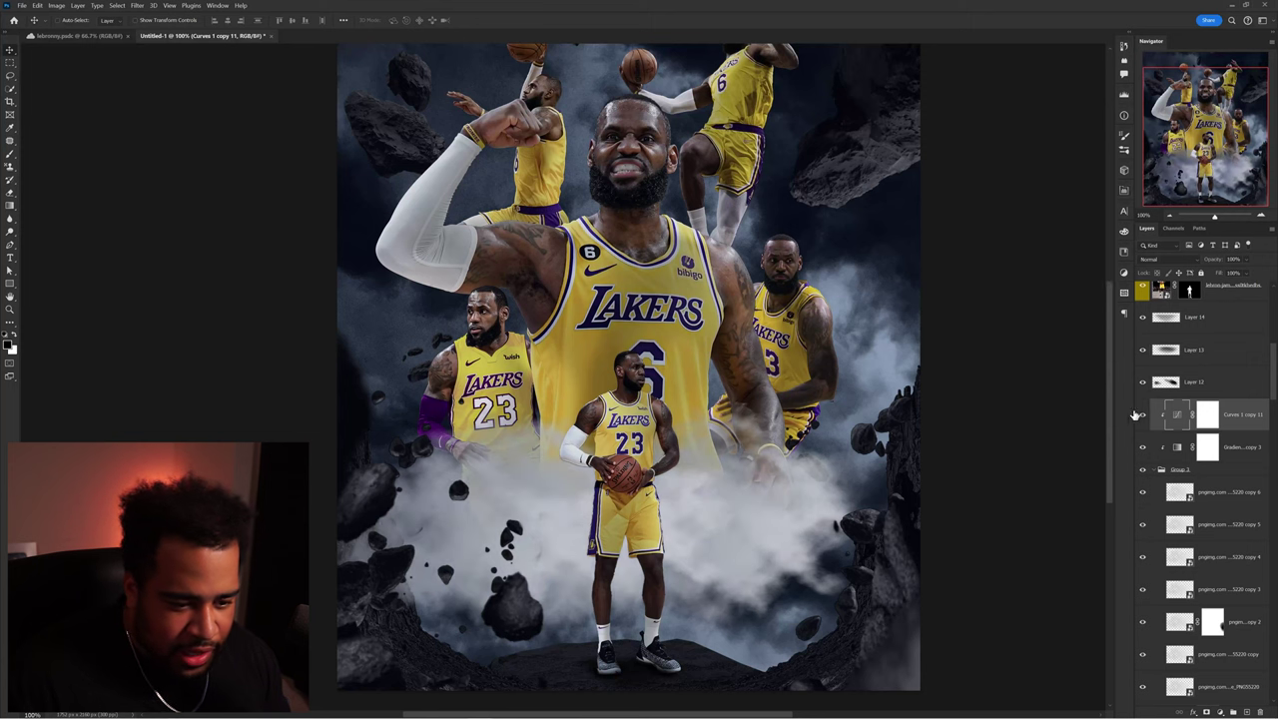
left_click(1144, 413)
Erase the white Linear Dodge glow on Layer 10 over the upper-right rock with a large soft eraser.
scroll(776, 380, "down", 1)
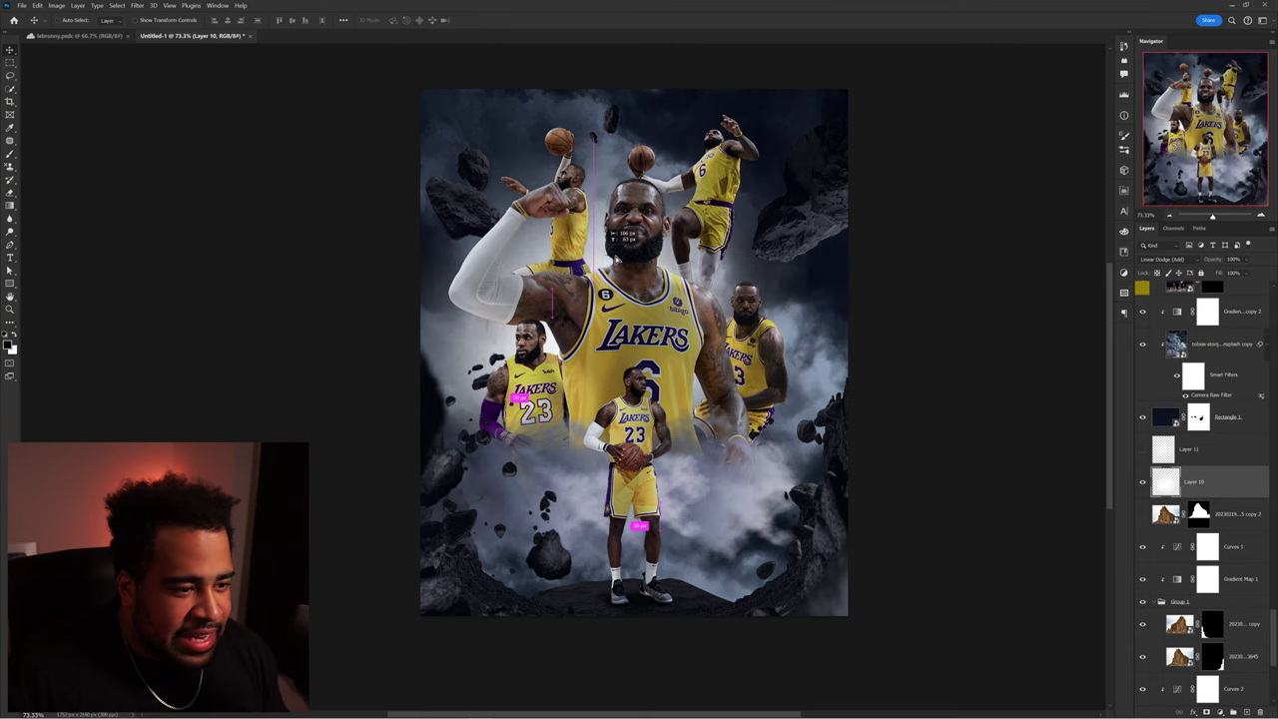
left_click_drag(779, 192, 753, 167)
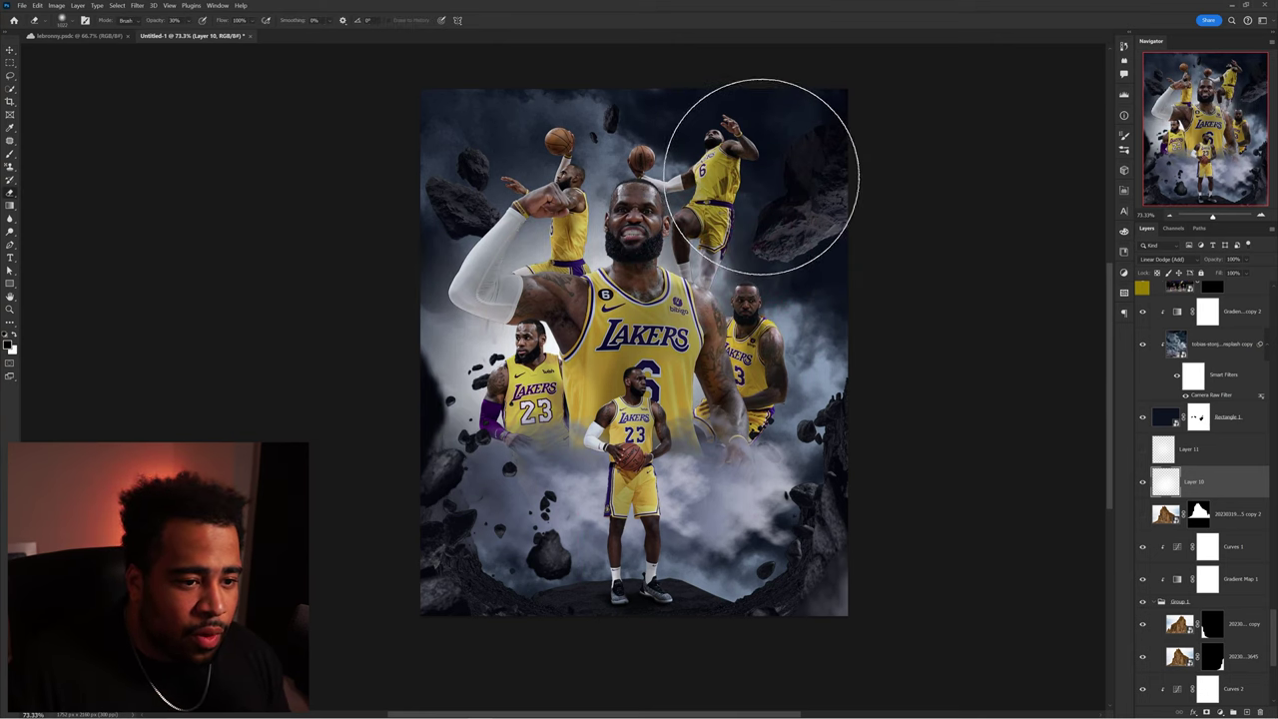
key("v")
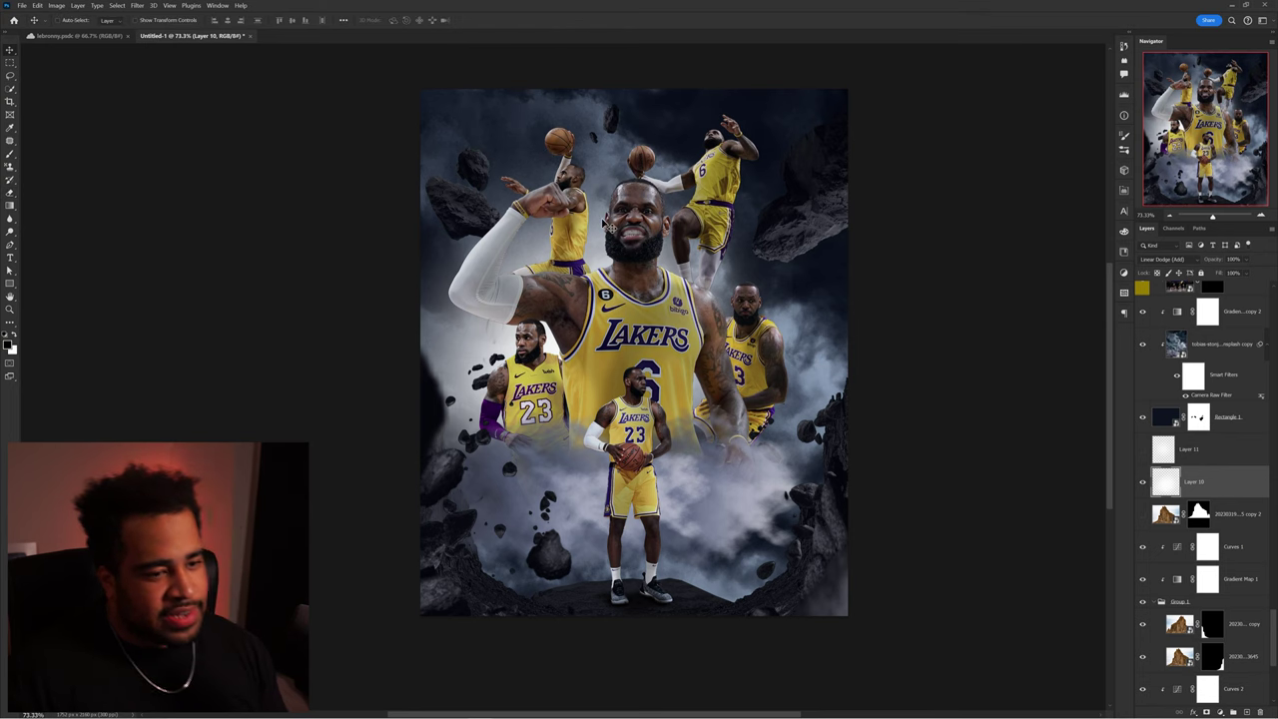
Show and select the Soft Light glow on Layer 11 behind the players.
left_click(1144, 452)
left_click(1171, 448)
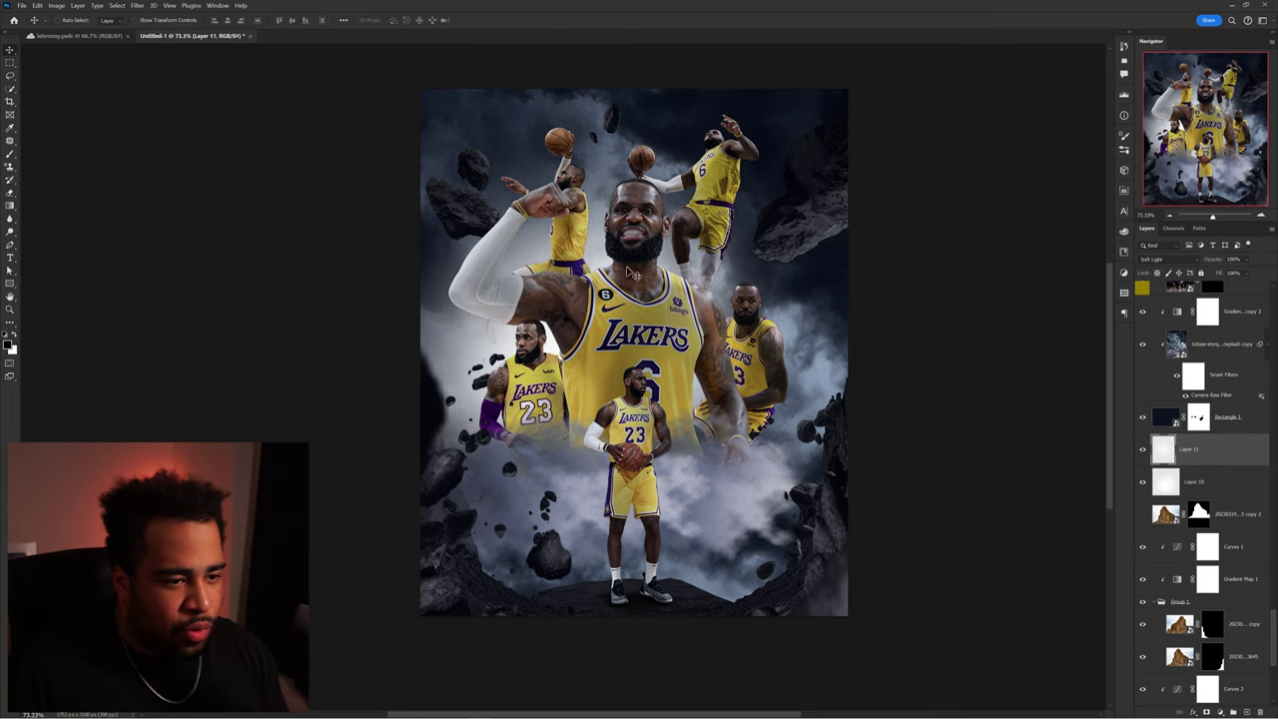
scroll(647, 256, "down", 1)
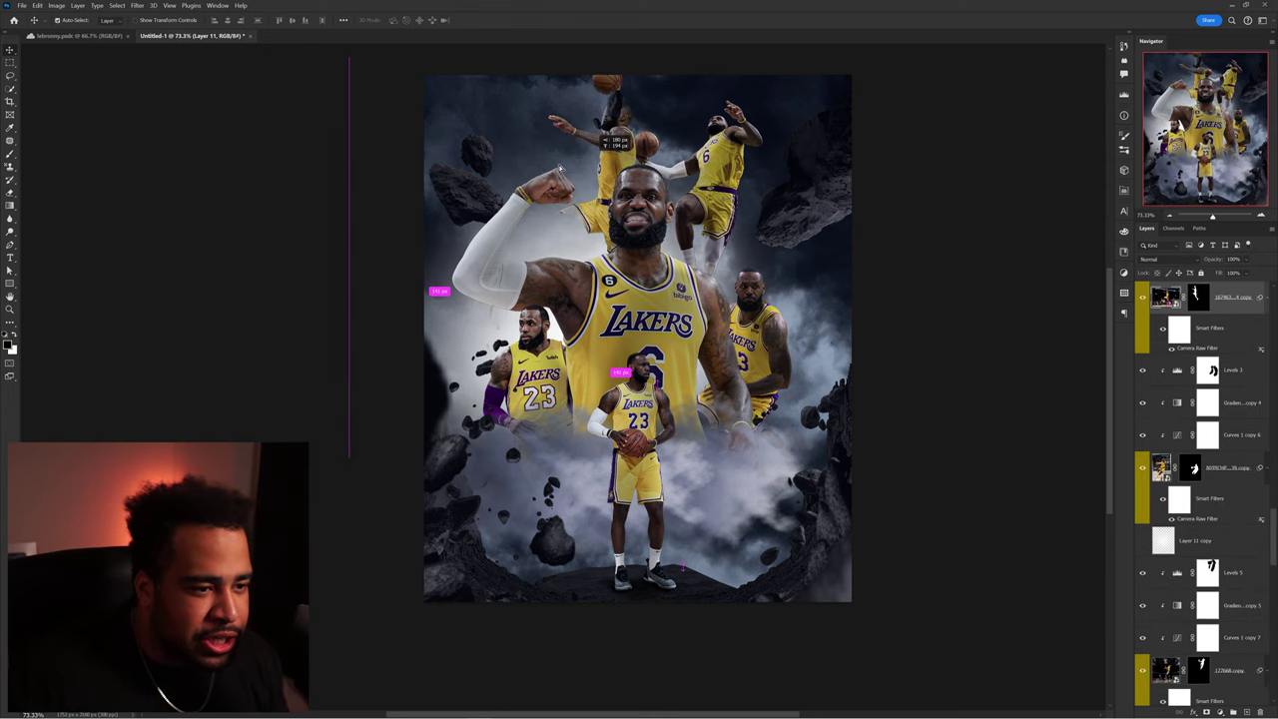
Paint black on the Levels mask along the arm and shoulder of the upper-right dunking player.
key("ctrl+1")
scroll(567, 218, "up", 1)
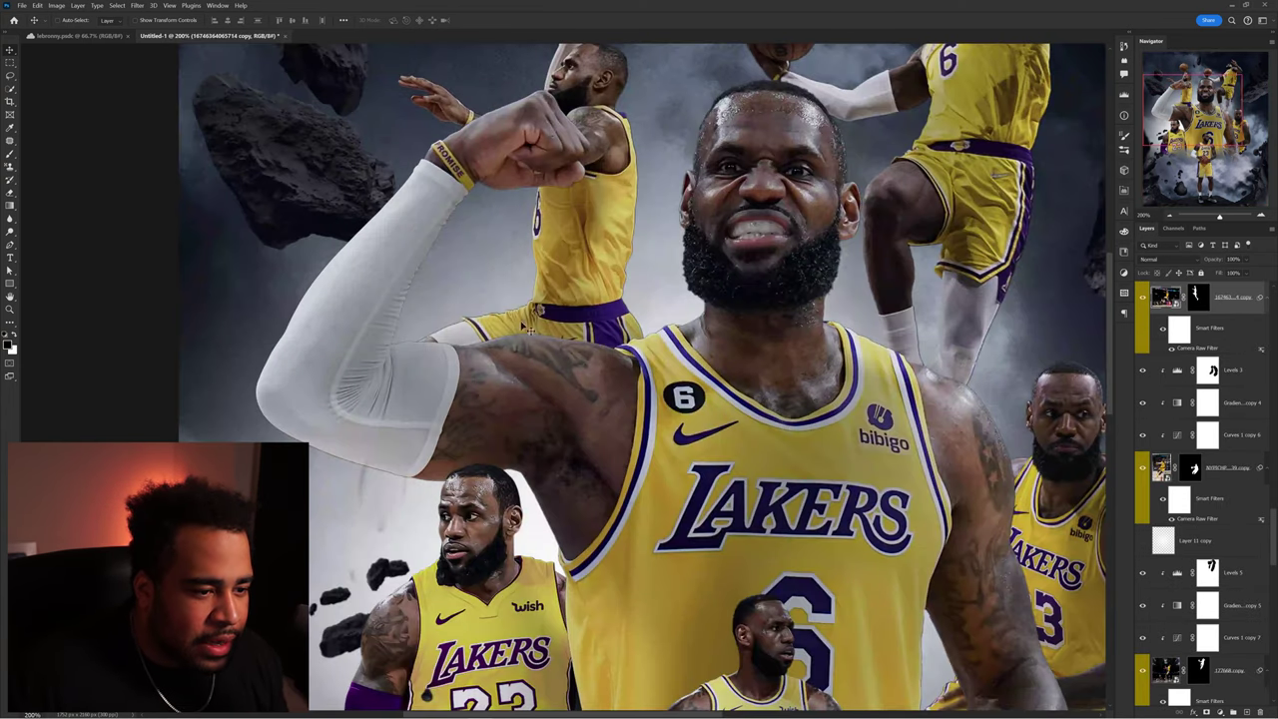
scroll(727, 260, "down", 2)
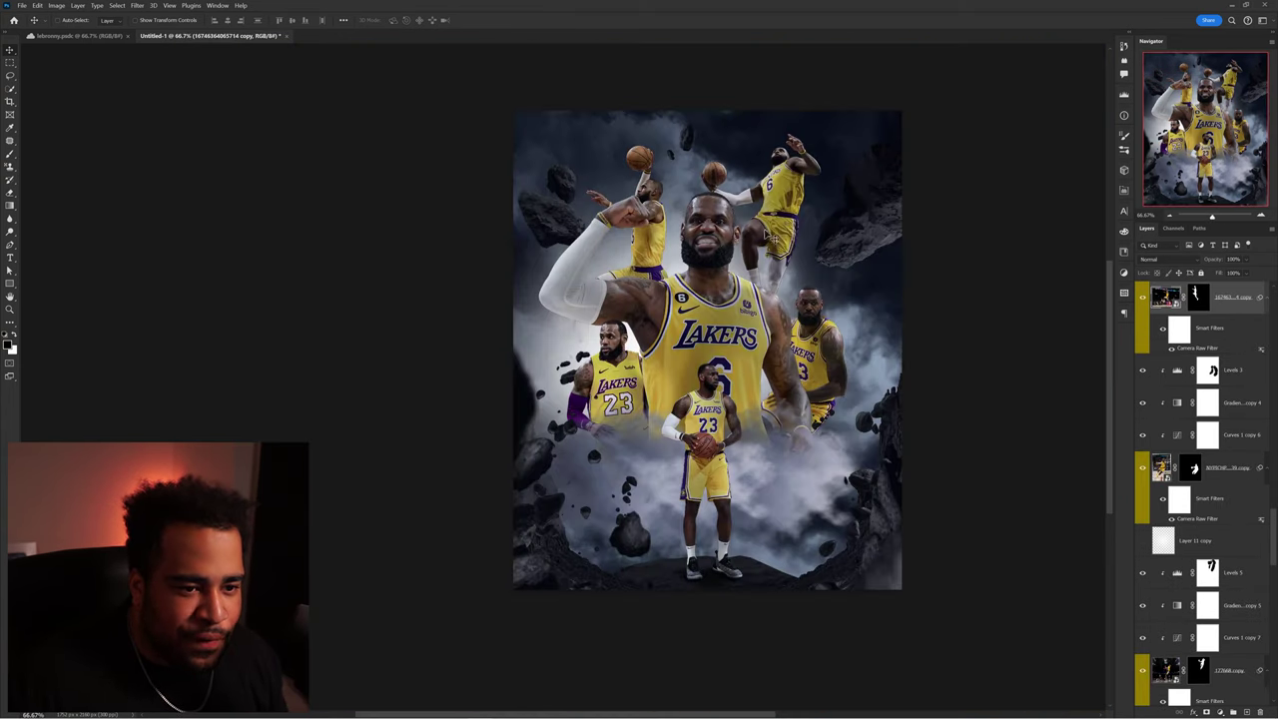
left_click(842, 387, "ctrl")
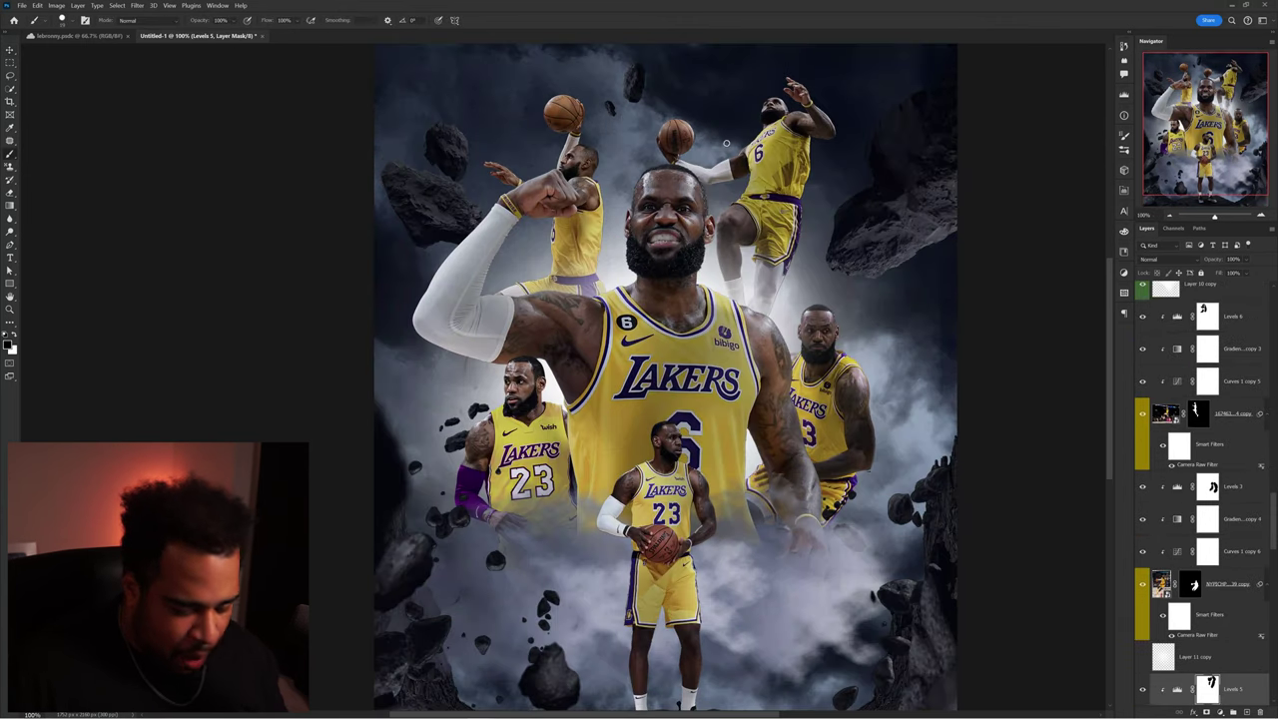
left_click_drag(739, 137, 756, 177)
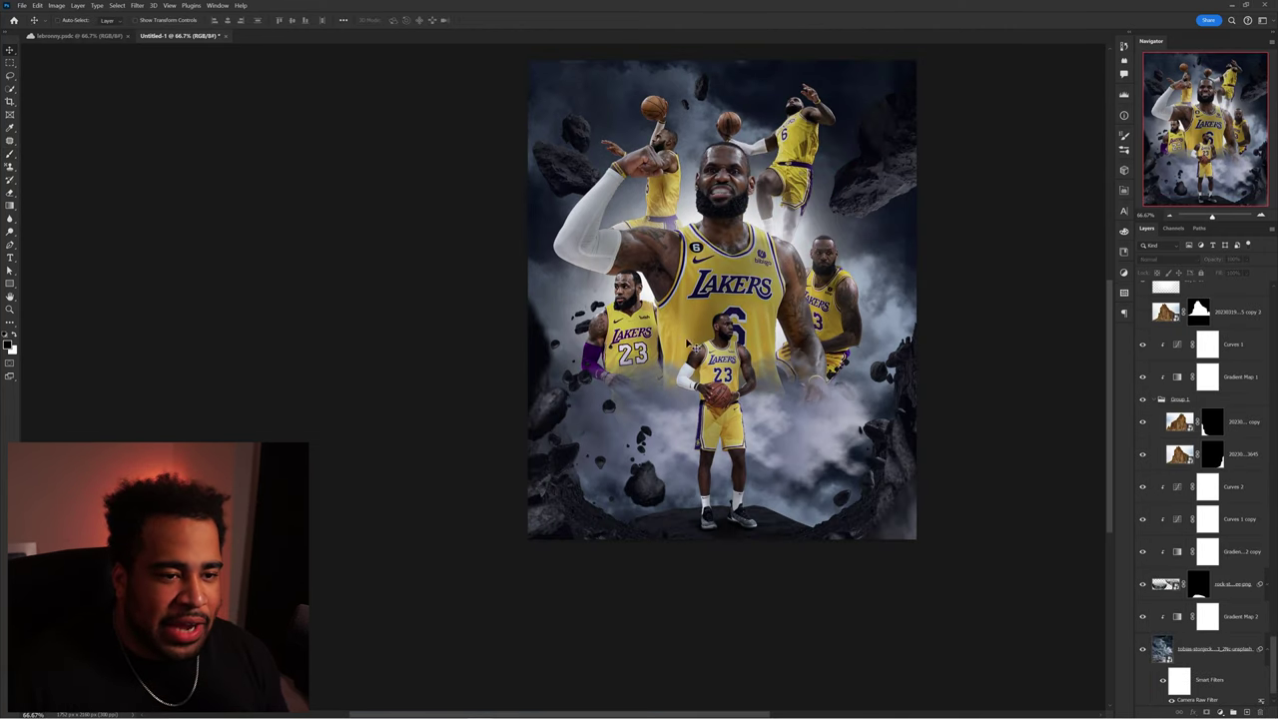
Hide the shading layers Layer 15, Layer 14 and Layer 13 to examine the small player's feet without their shadows.
scroll(714, 500, "up", 5)
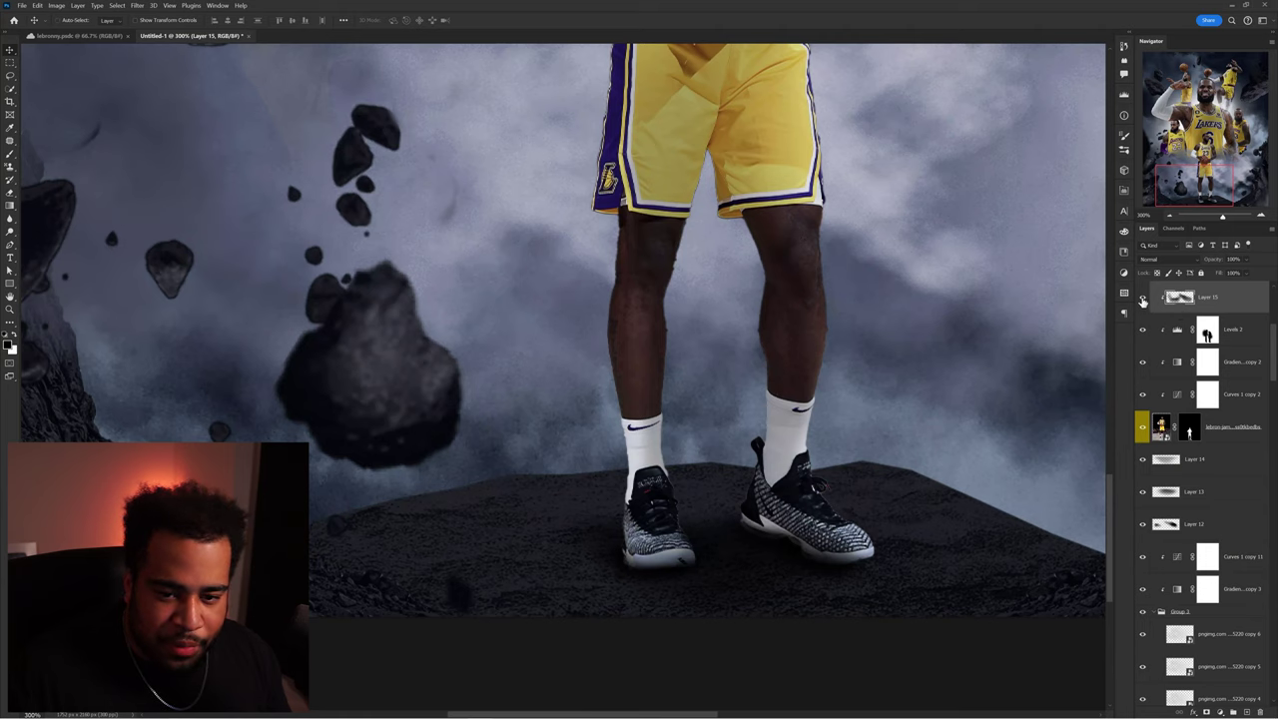
left_click(1144, 298)
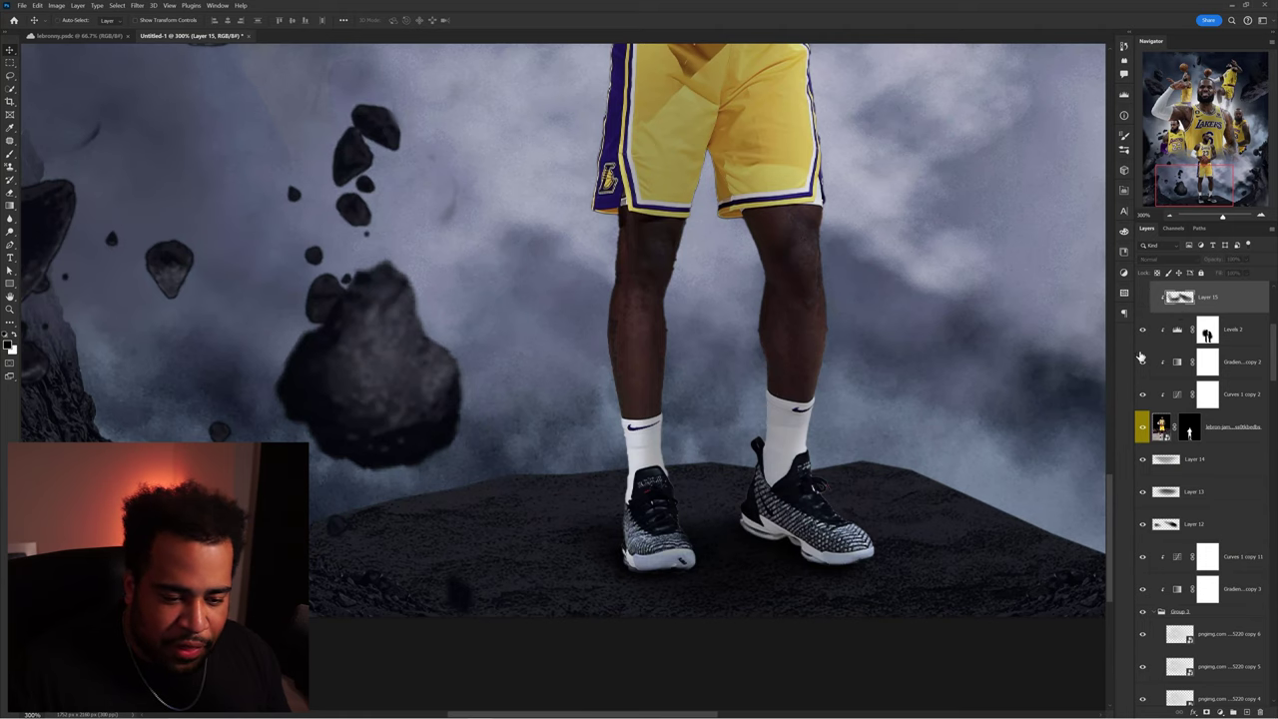
left_click_drag(1143, 460, 1145, 524)
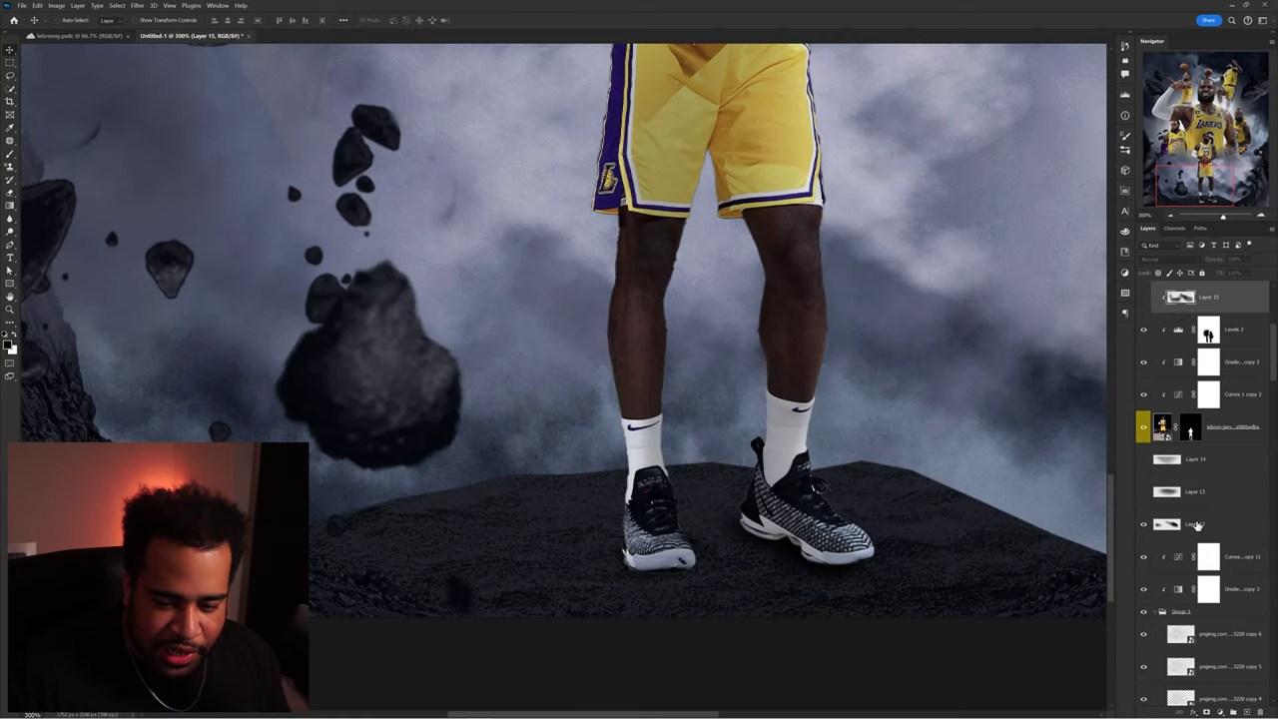
left_click(1146, 528)
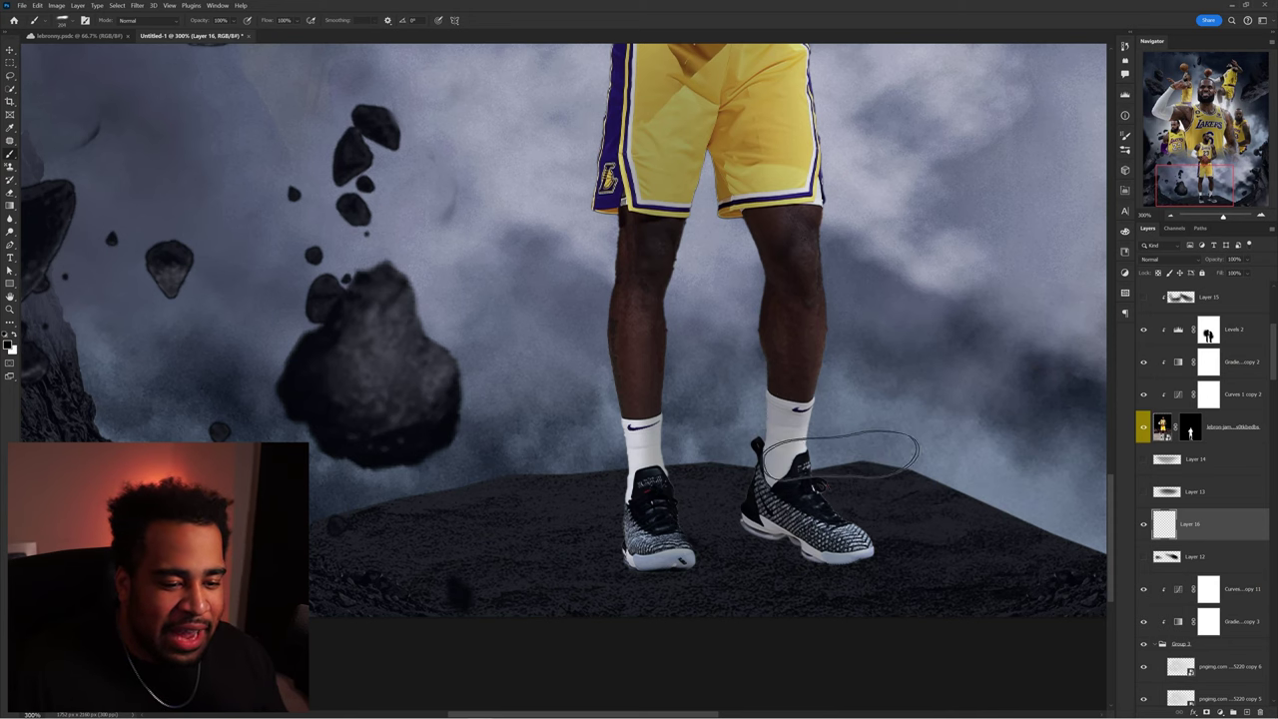
Try painting a shadow under the right-hand shoe on a new layer with a flattened brush at -29°, and delete that layer.
right_click(799, 514)
left_click(830, 320)
key("Return")
right_click(794, 529, "alt")
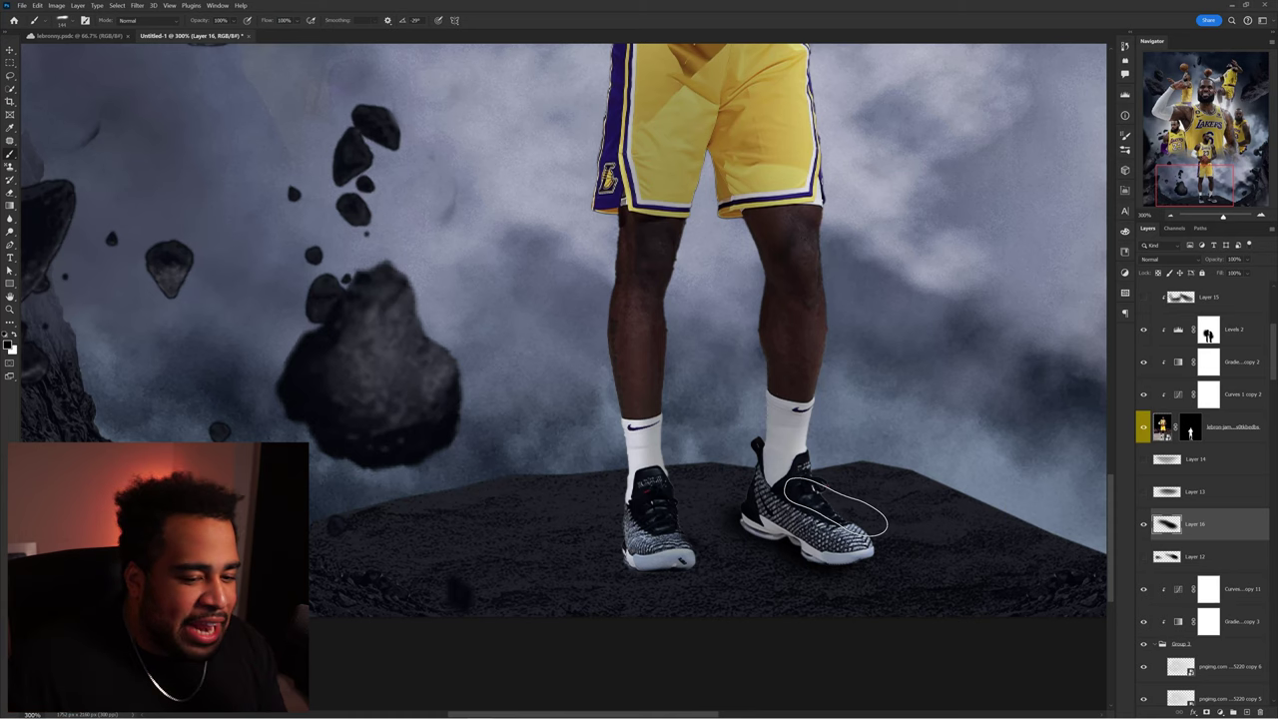
key("Delete")
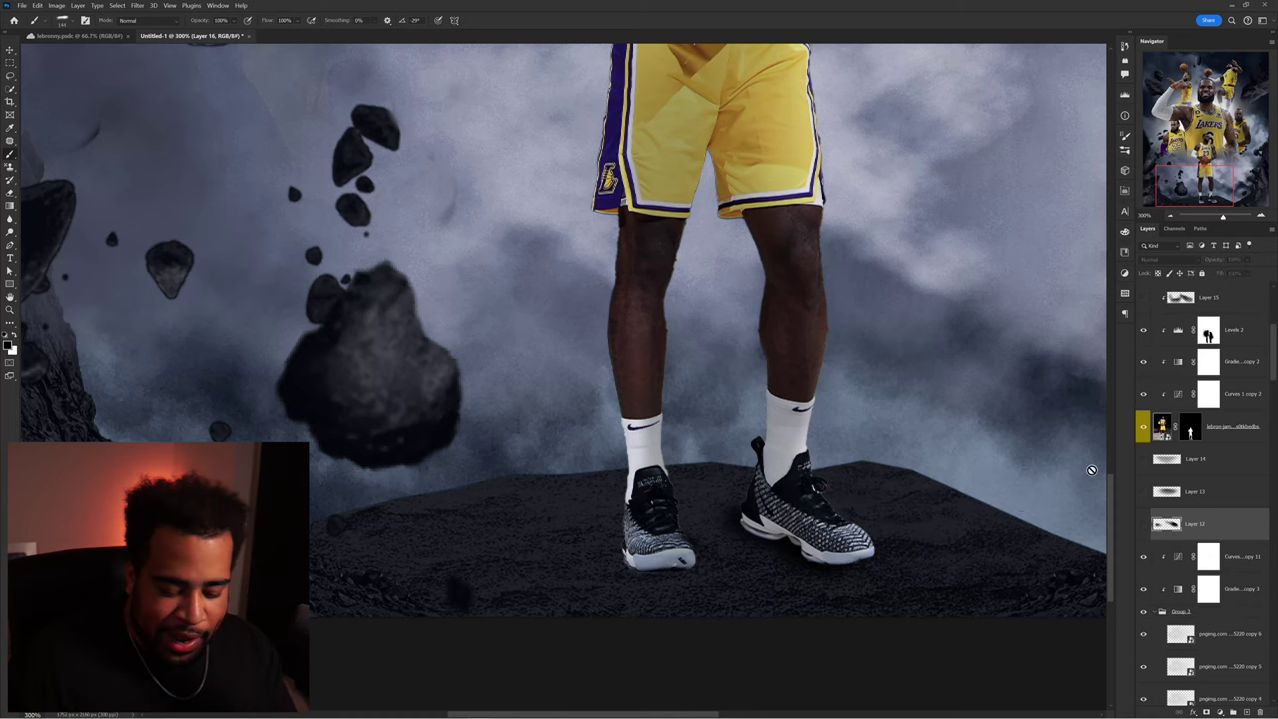
Show the shading layers Layer 14, Layer 13 and Layer 15 again around the small player's feet.
left_click(1145, 461)
left_click(1144, 298)
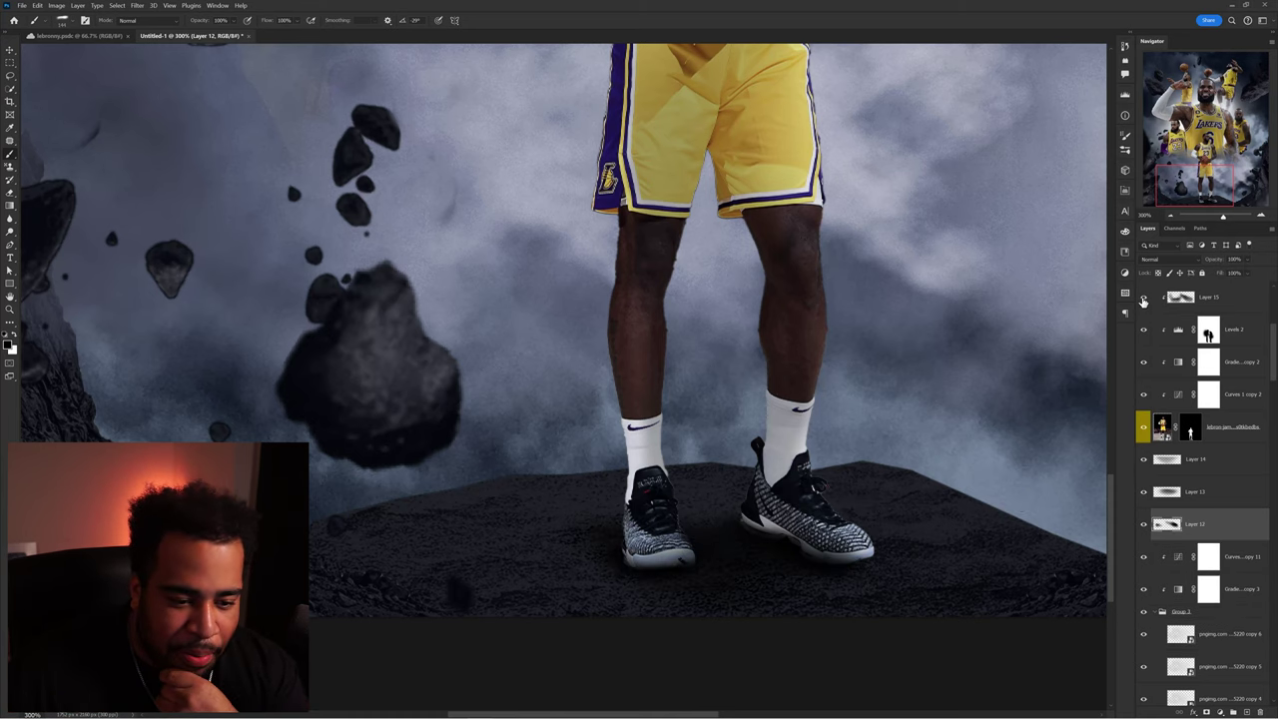
Paint light along the lower edge of the large player's white sleeve on clipped layers, using a thin brush and a large soft one.
scroll(807, 437, "down", 2)
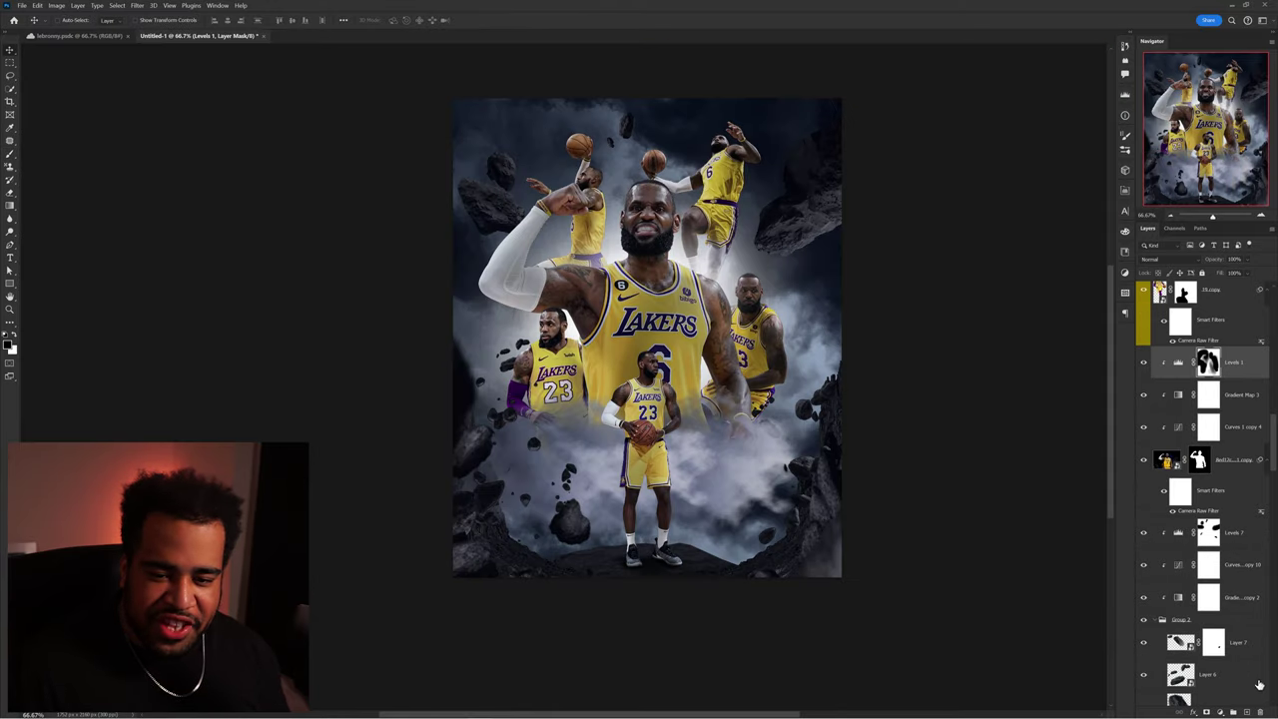
left_click(1247, 712)
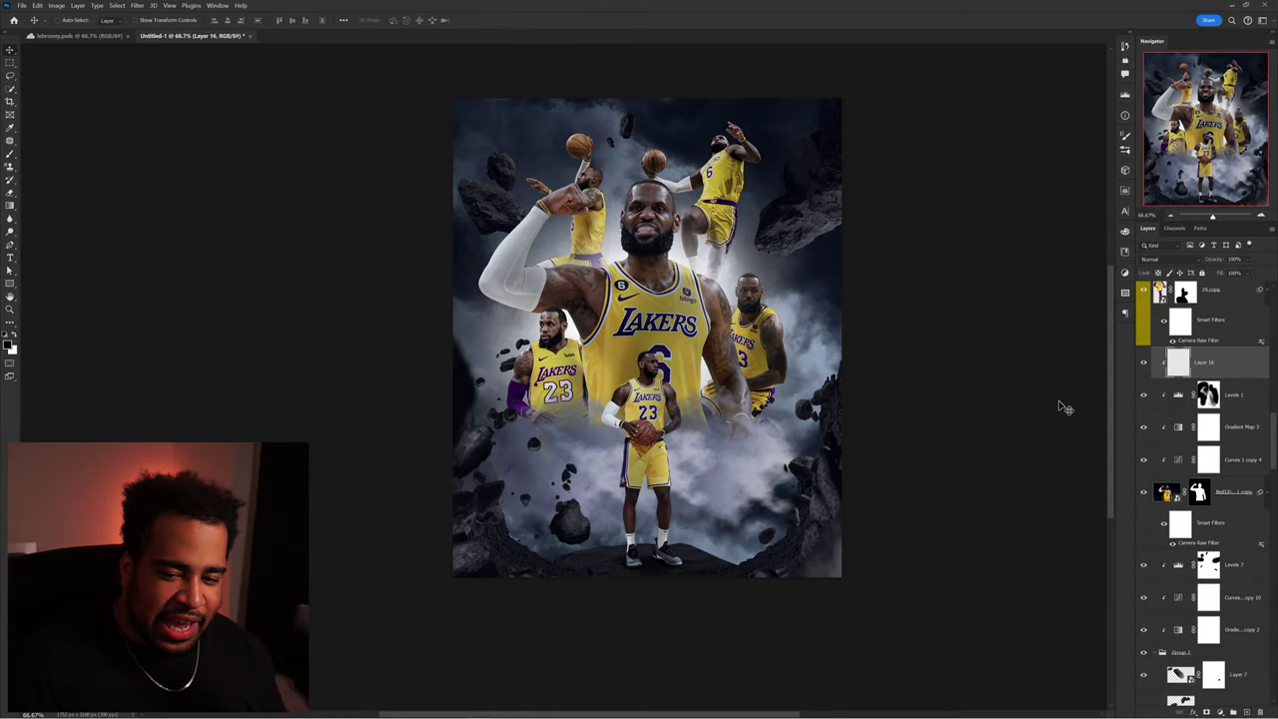
key("ctrl+plus")
key("ctrl+plus")
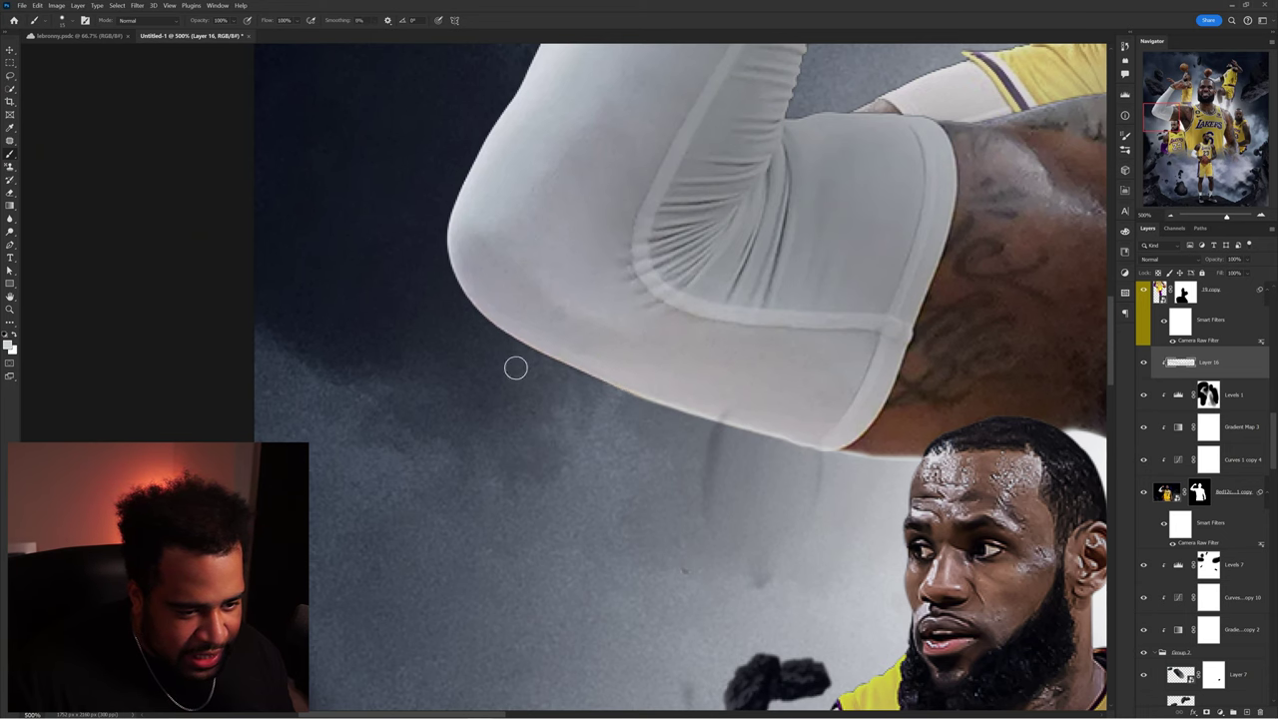
left_click_drag(539, 360, 589, 238)
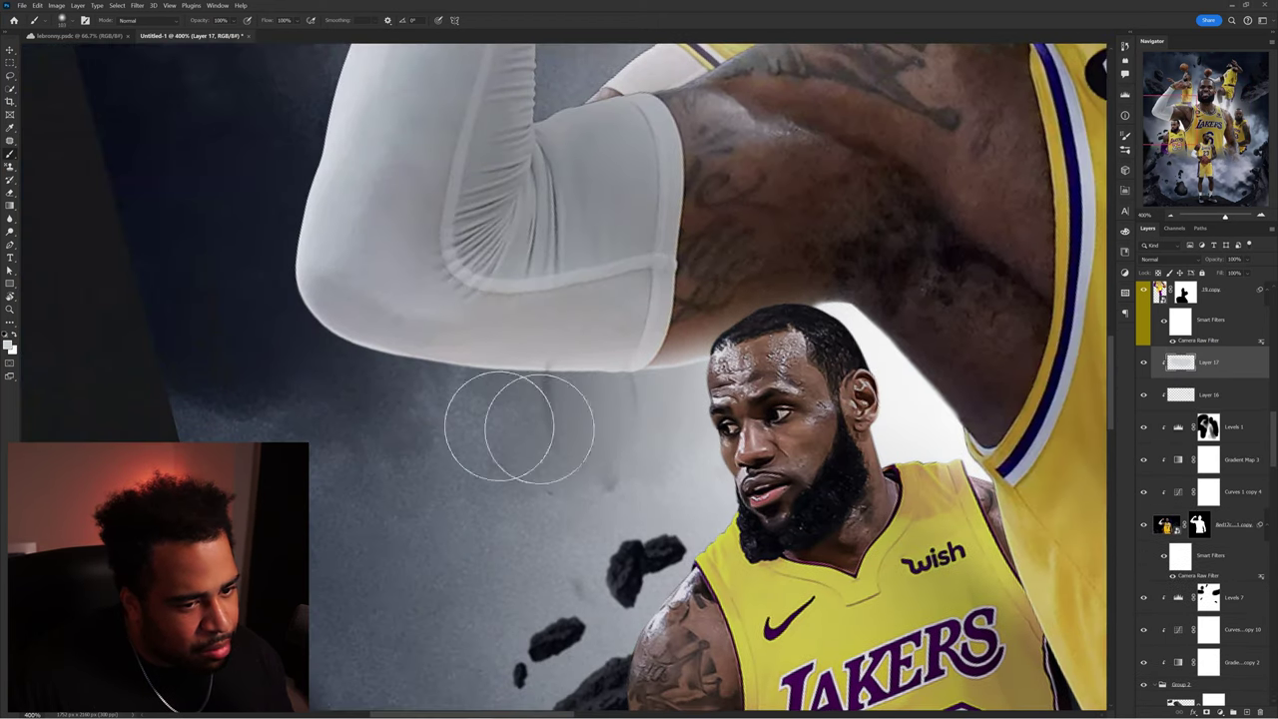
left_click_drag(519, 427, 613, 427)
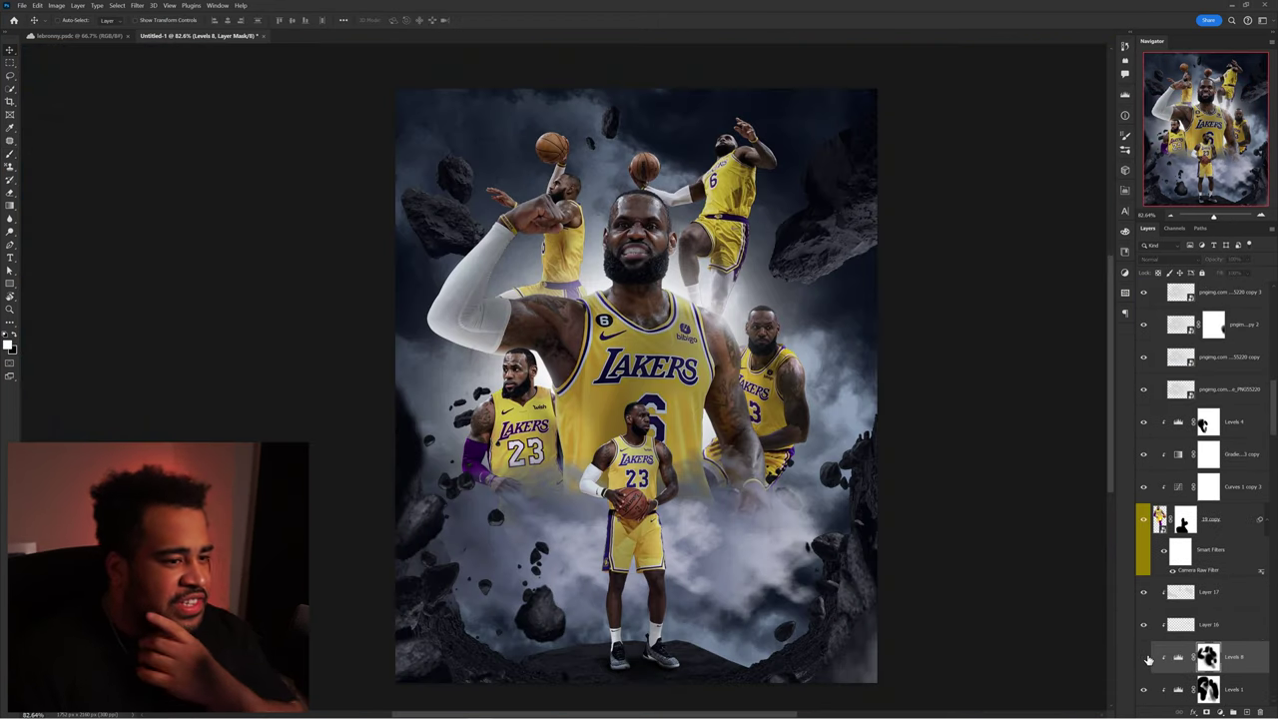
Toggle the Levels 8 adjustment off and on to compare its shading on the large player across the whole poster.
left_click(1144, 658)
left_click(1144, 657)
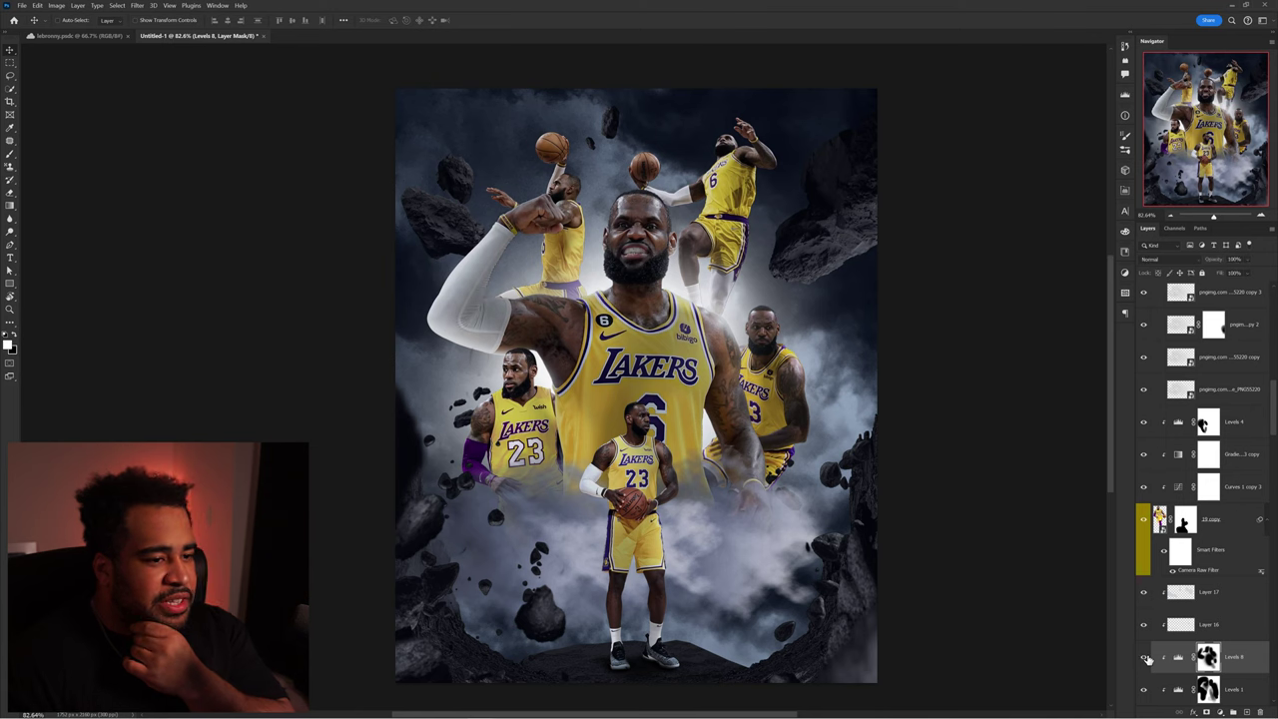
scroll(515, 193, "up", 2)
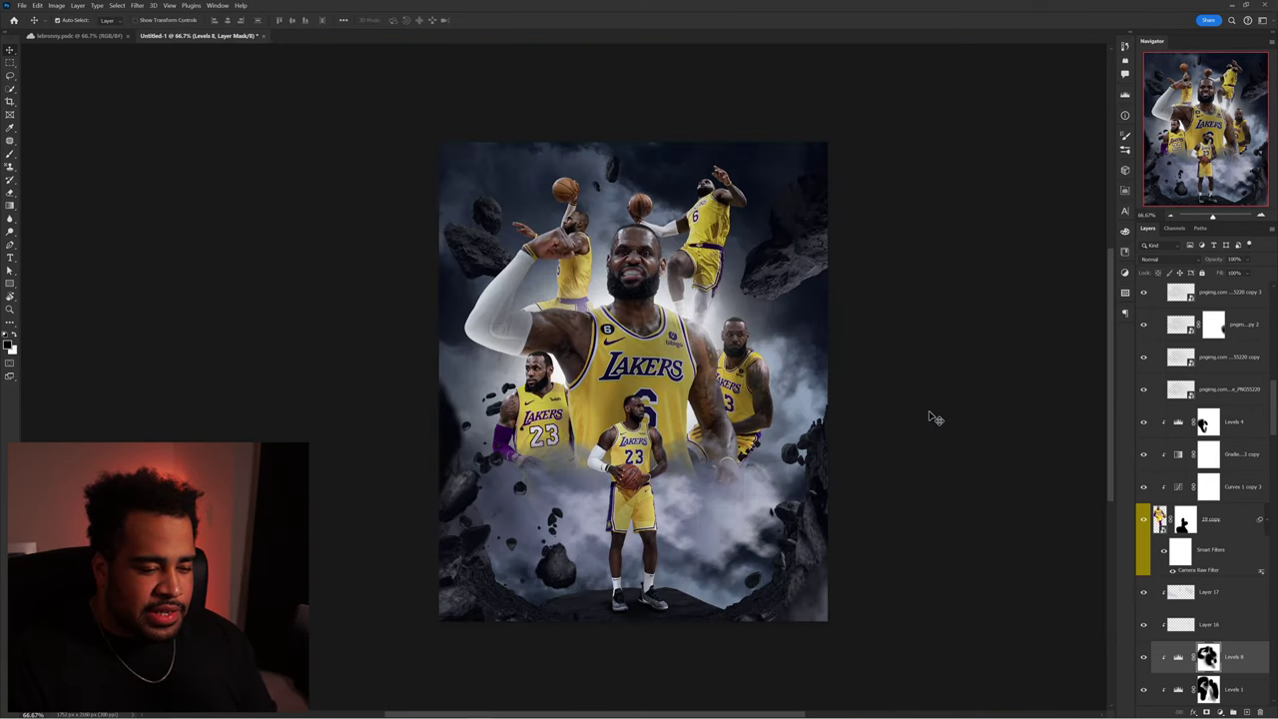
left_click(935, 417)
scroll(699, 234, "up", 1)
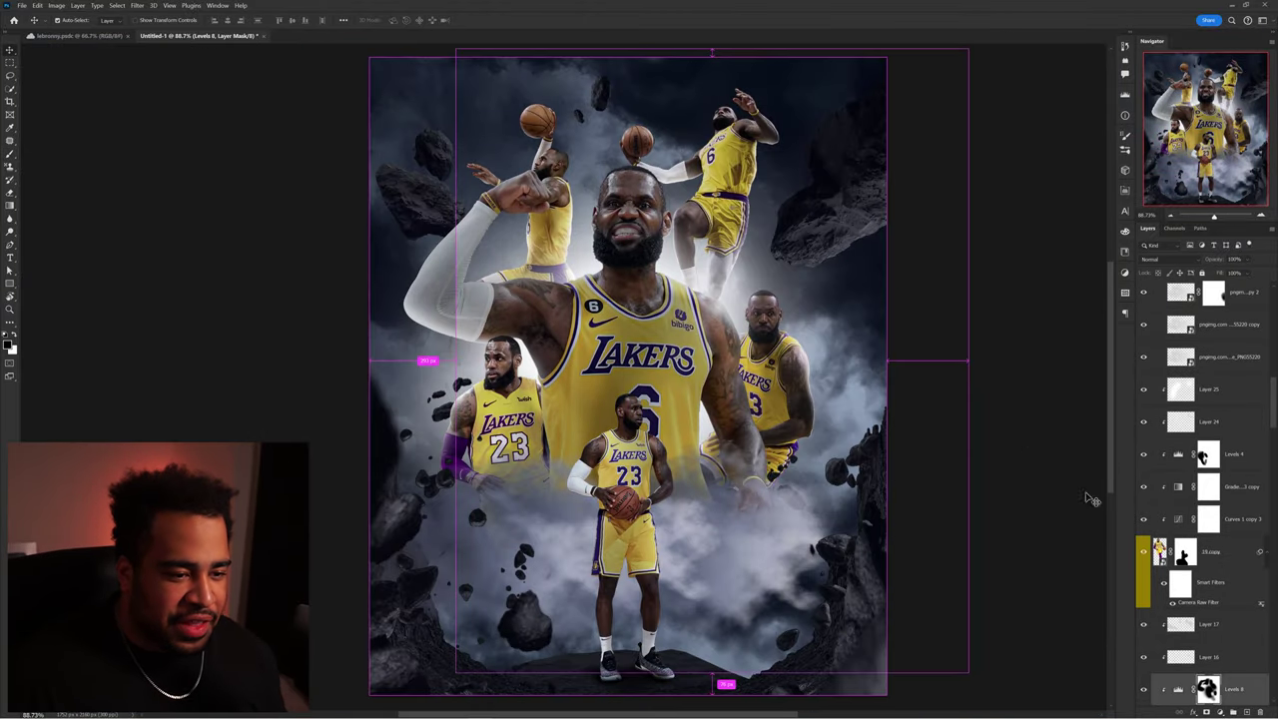
scroll(1198, 499, "down", 3)
left_click(1154, 594)
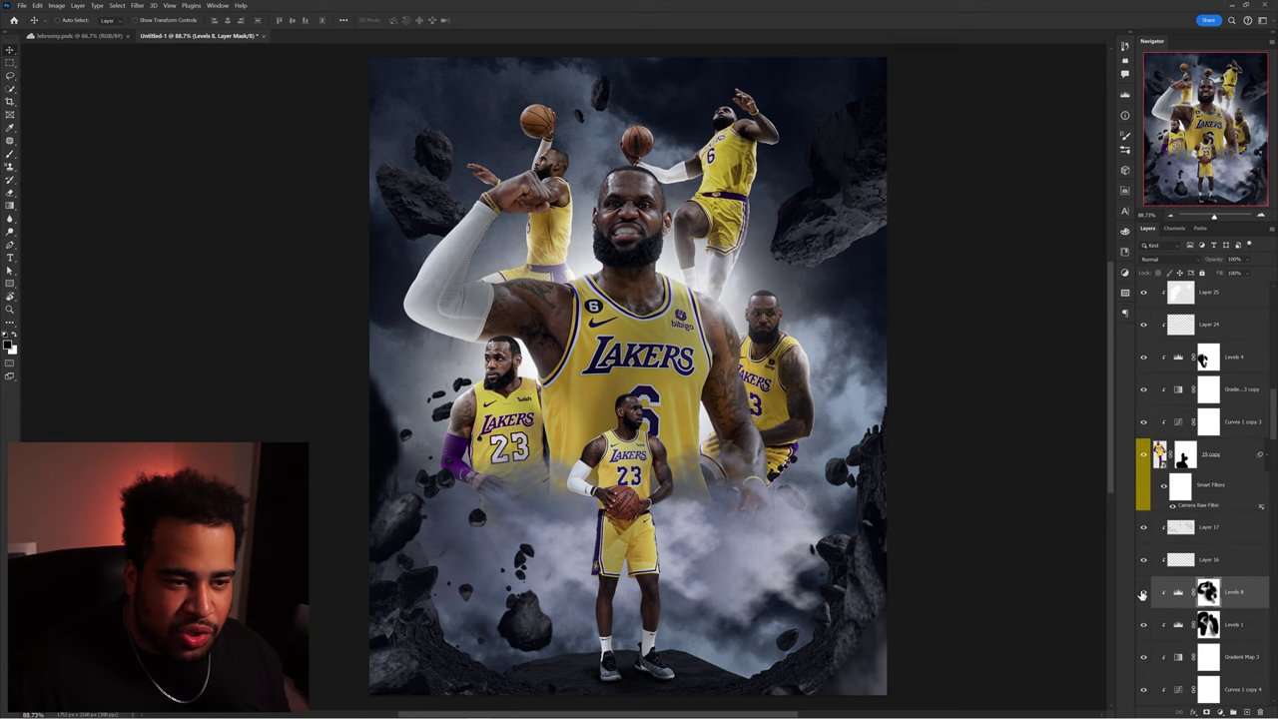
Review the large player's Camera Raw adjustments and Color Mixer, and slightly lower the highlights in the clipped Curves 1 copy 4.
scroll(1199, 559, "down", 4)
double_click(1198, 644)
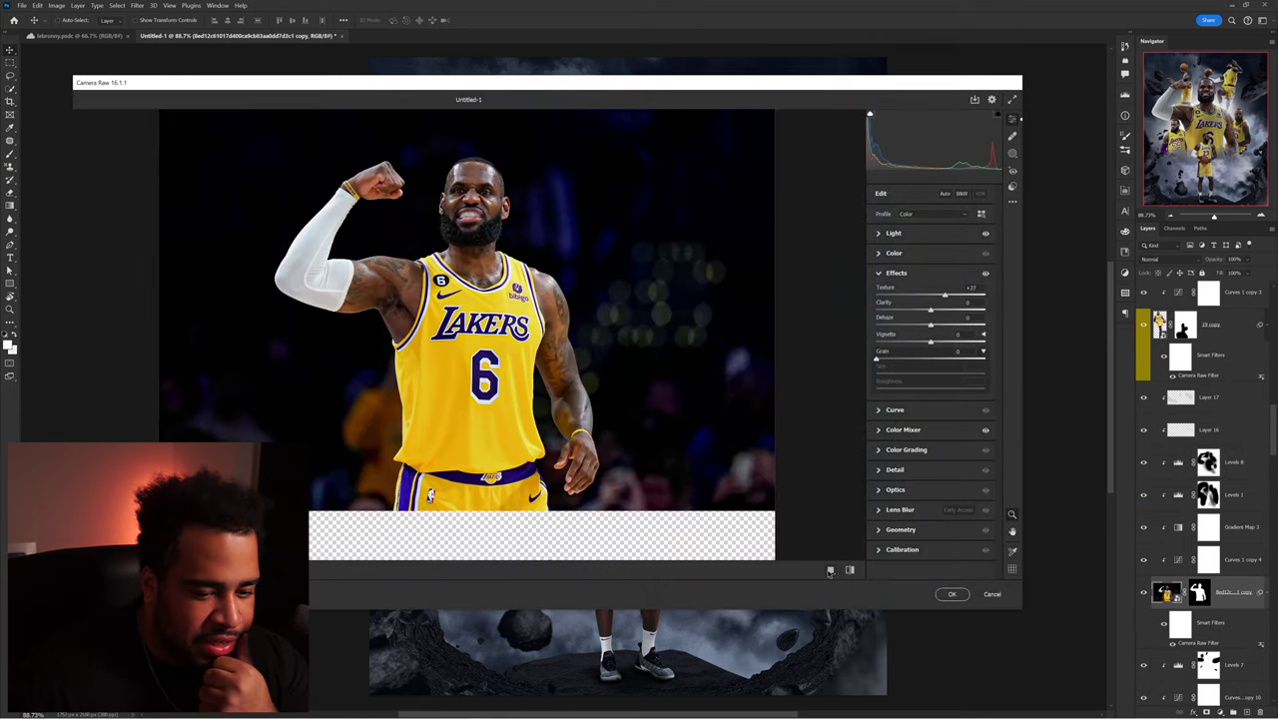
left_click(830, 571)
left_click(902, 429)
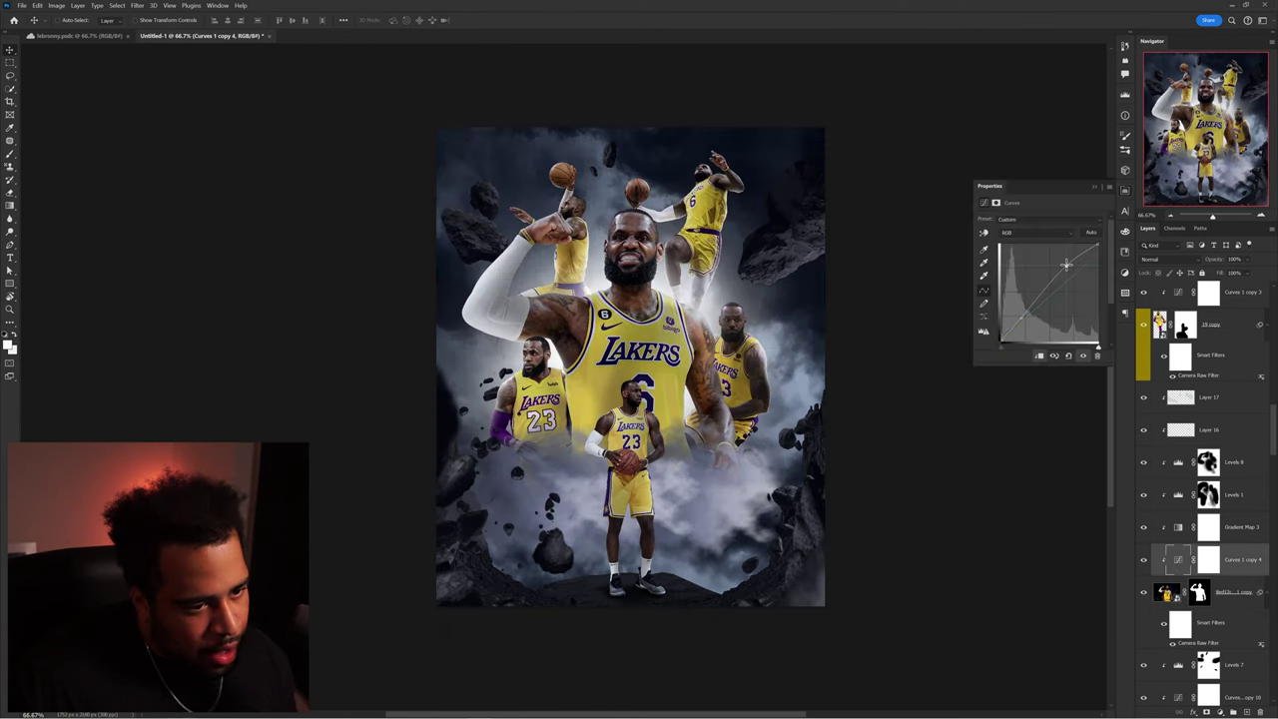
left_click_drag(1066, 264, 1071, 268)
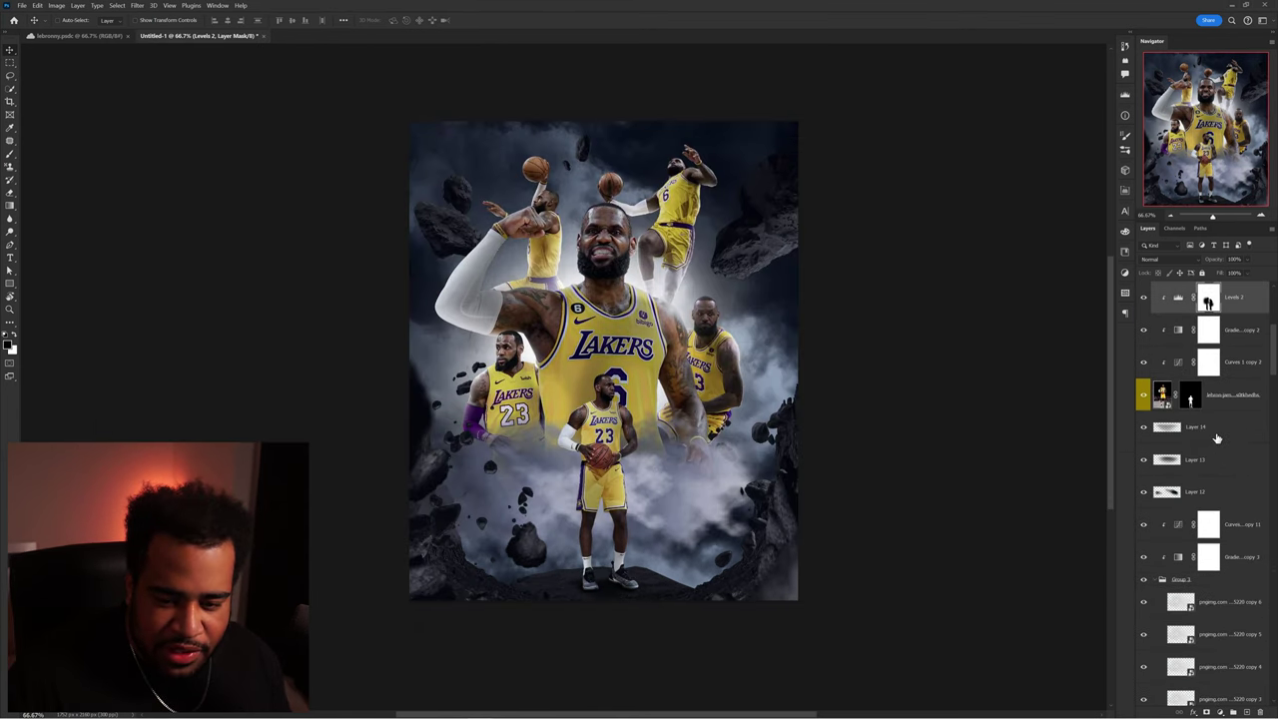
Paint a large soft white glow behind the small standing player on a new layer above Layer 14, and scale it up.
left_click(1217, 431)
left_click(1247, 711)
key("b")
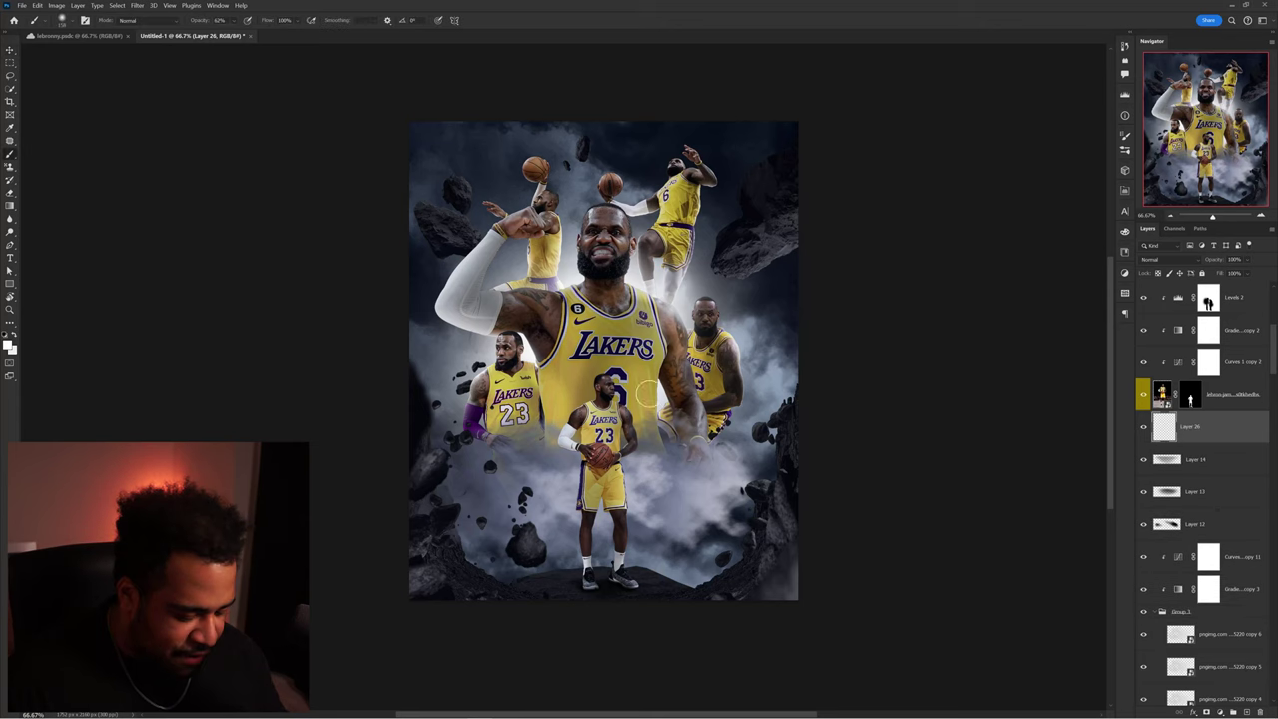
mouse_move(605, 490)
left_mouse_down()
mouse_move(639, 496)
mouse_move(619, 479)
left_mouse_up()
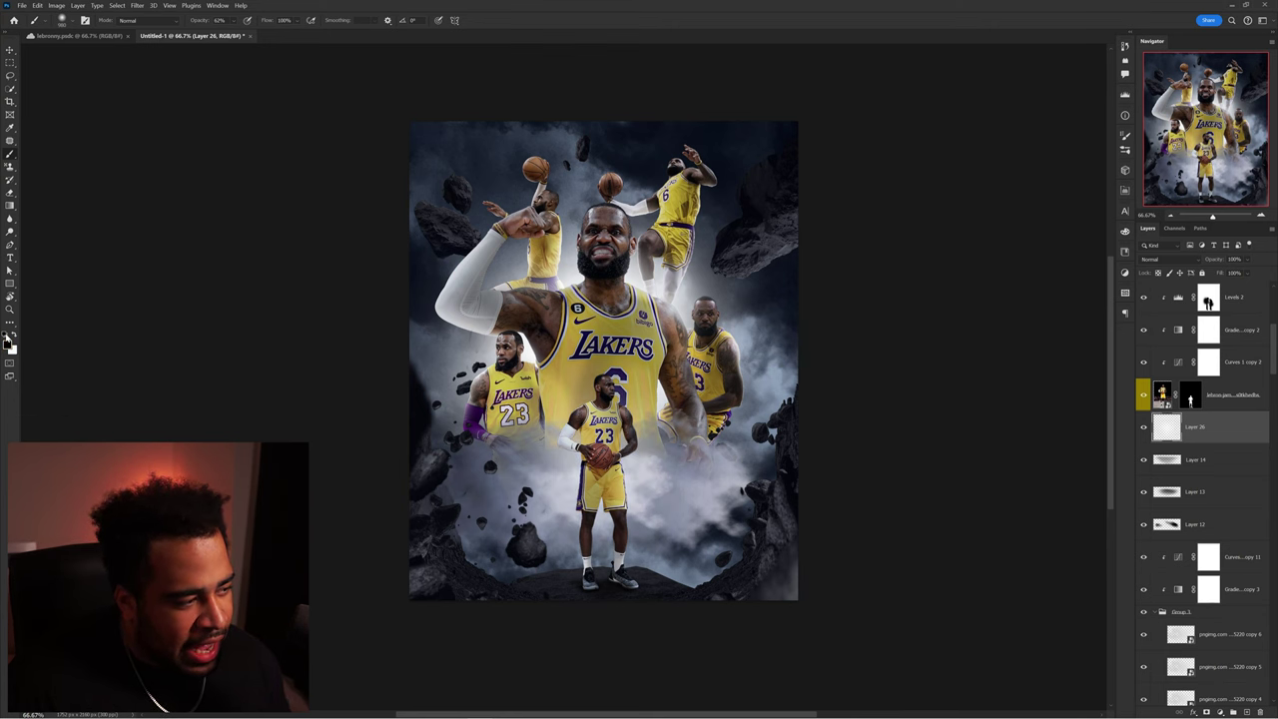
key("ctrl+1")
scroll(699, 359, "up", 2)
mouse_move(699, 360)
left_mouse_down()
mouse_move(699, 395)
mouse_move(773, 458)
mouse_move(693, 361)
left_mouse_up()
key("ctrl+t")
key("Return")
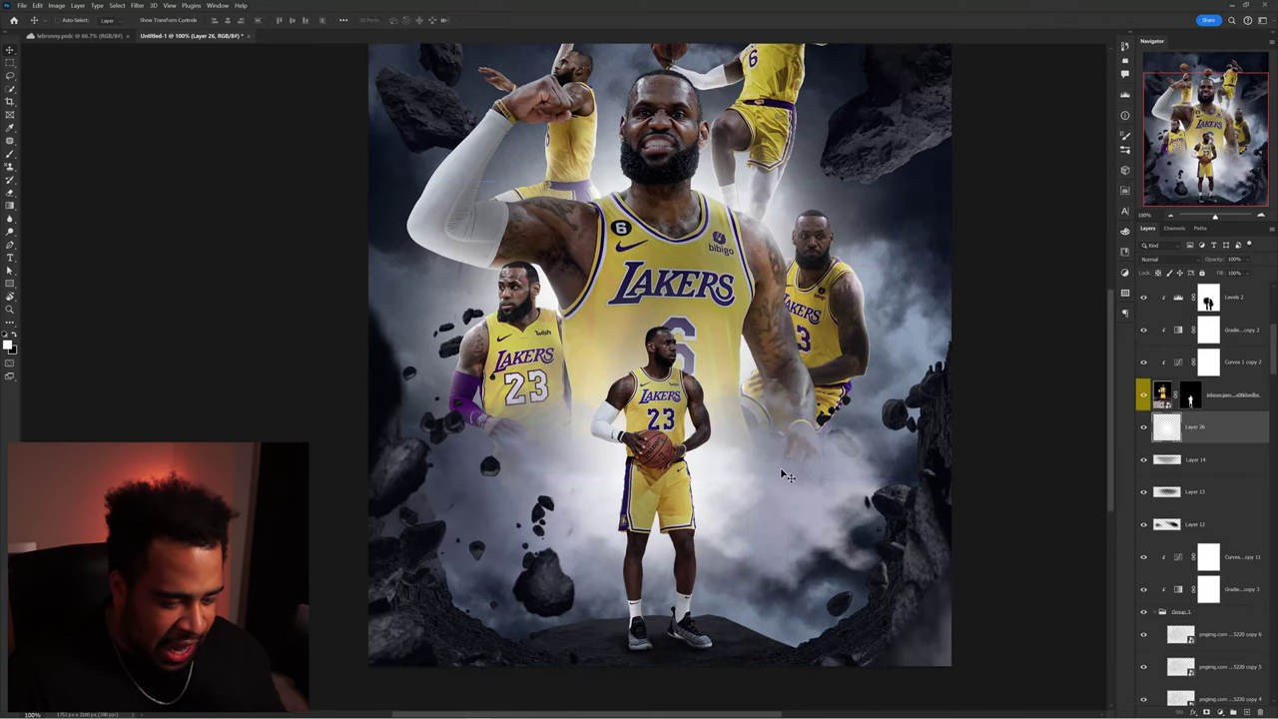
Add clipped layers above Layer 15 to light the edges of the small standing player.
key("v")
key("ctrl+plus")
scroll(1218, 449, "up", 2)
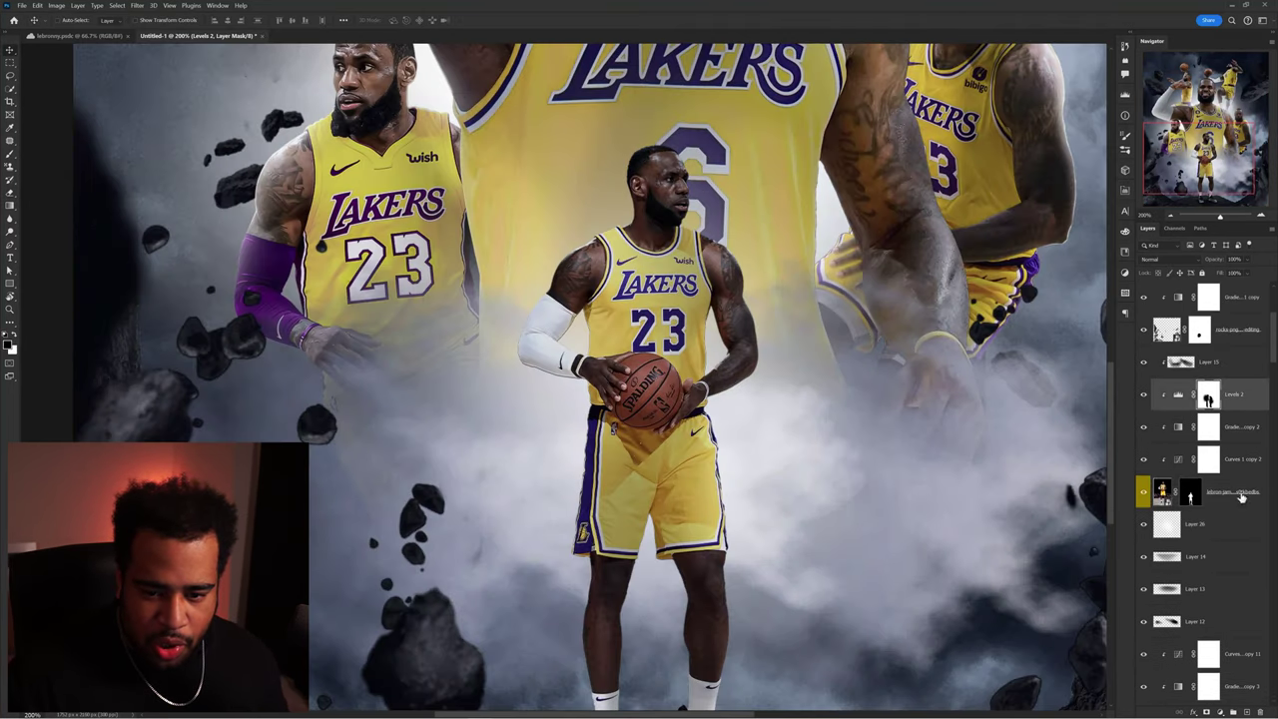
left_click(1226, 364)
left_click(1247, 708)
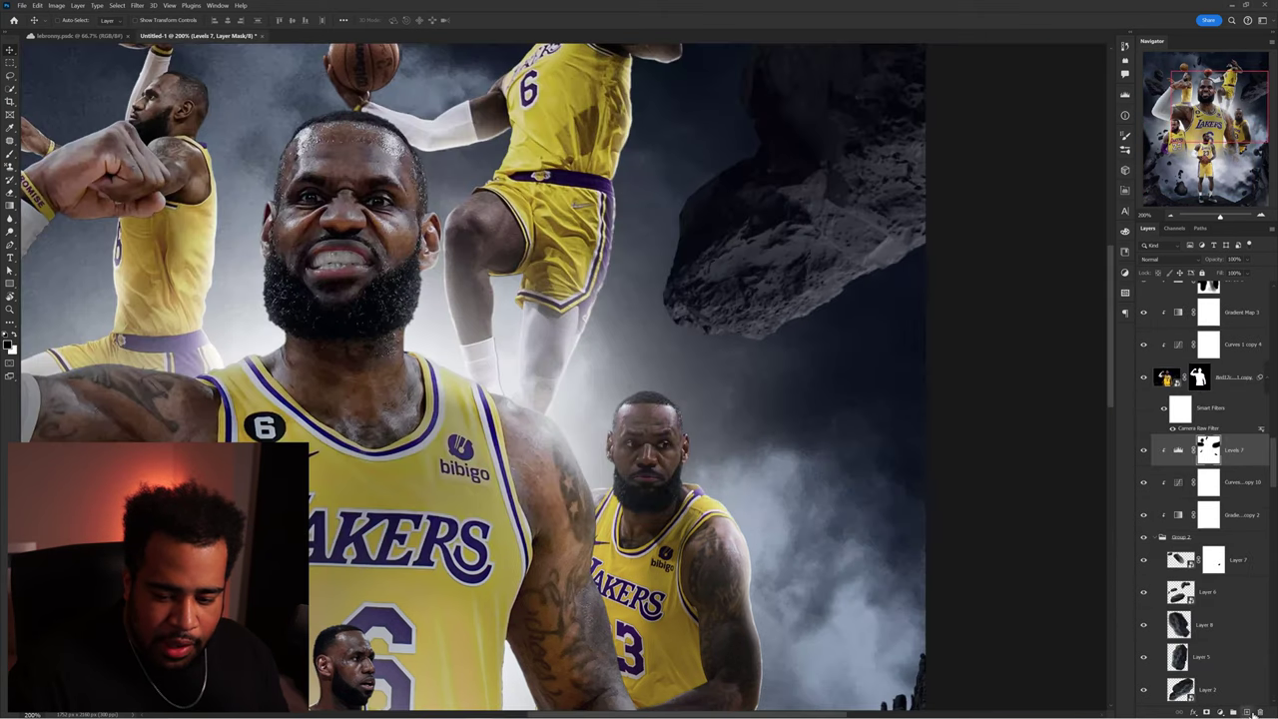
Add a clipped layer above Levels 7 and paint soft white light on the large floating rock beside the dunking player.
left_click(1228, 454)
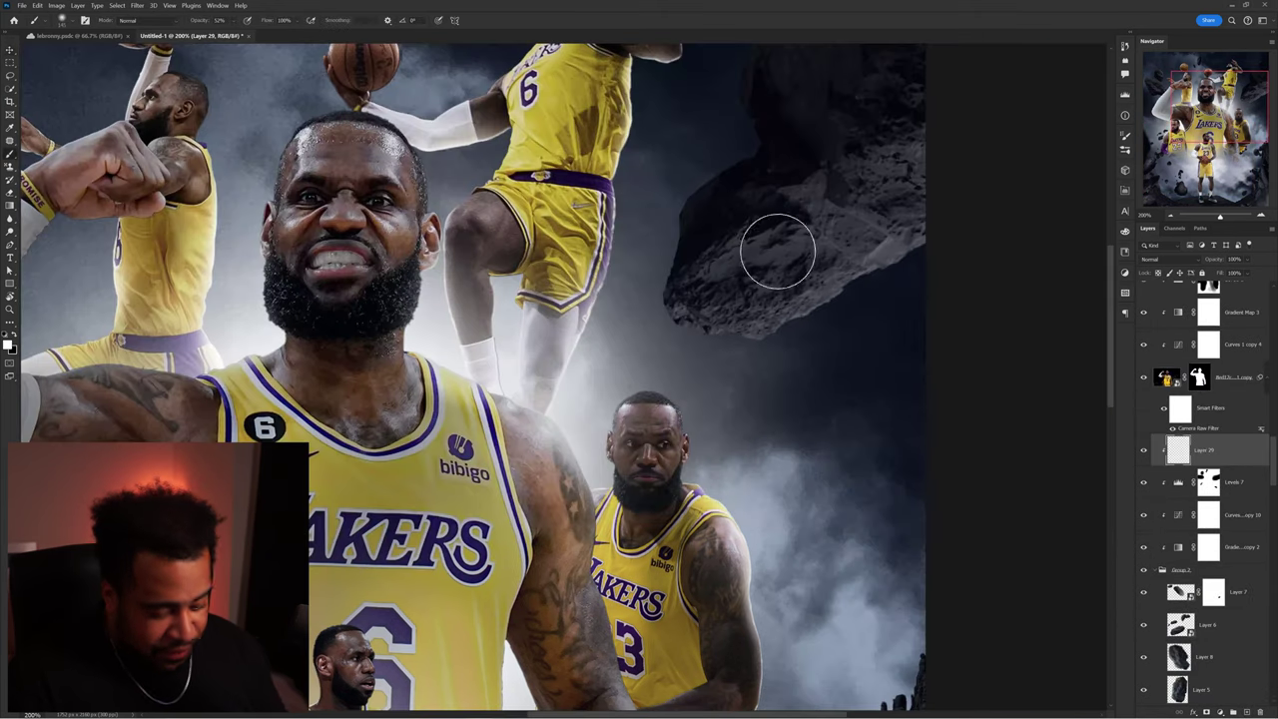
left_click(776, 250, "ctrl")
left_click(676, 291, "ctrl")
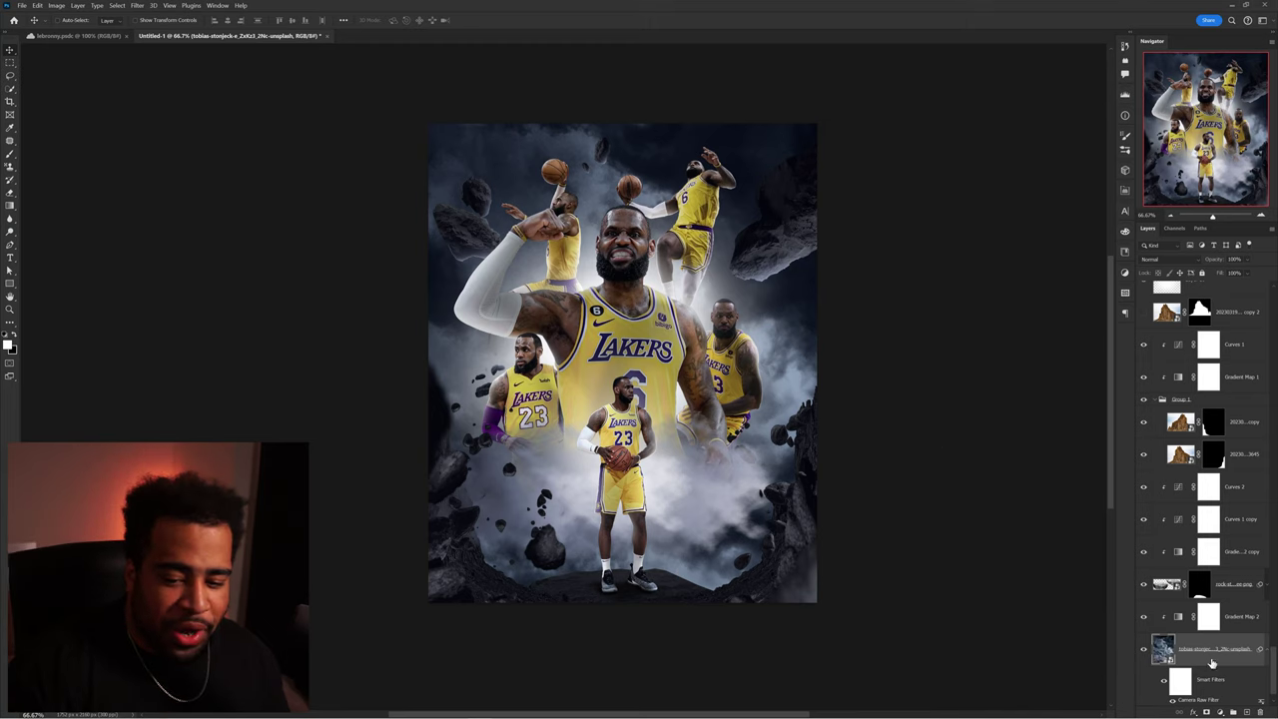
Apply a Gaussian Blur with a 3.0 pixel radius to the cloudy background image layer.
left_click(138, 5)
mouse_move(169, 122)
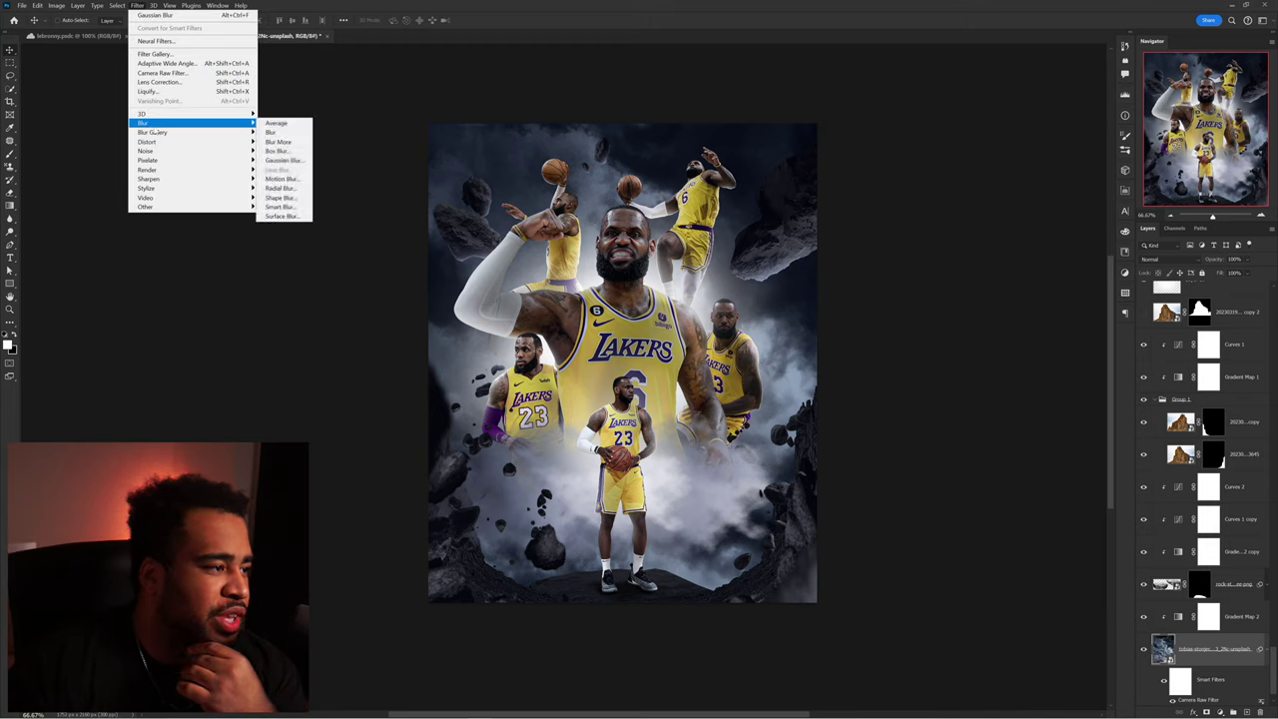
left_click(284, 160)
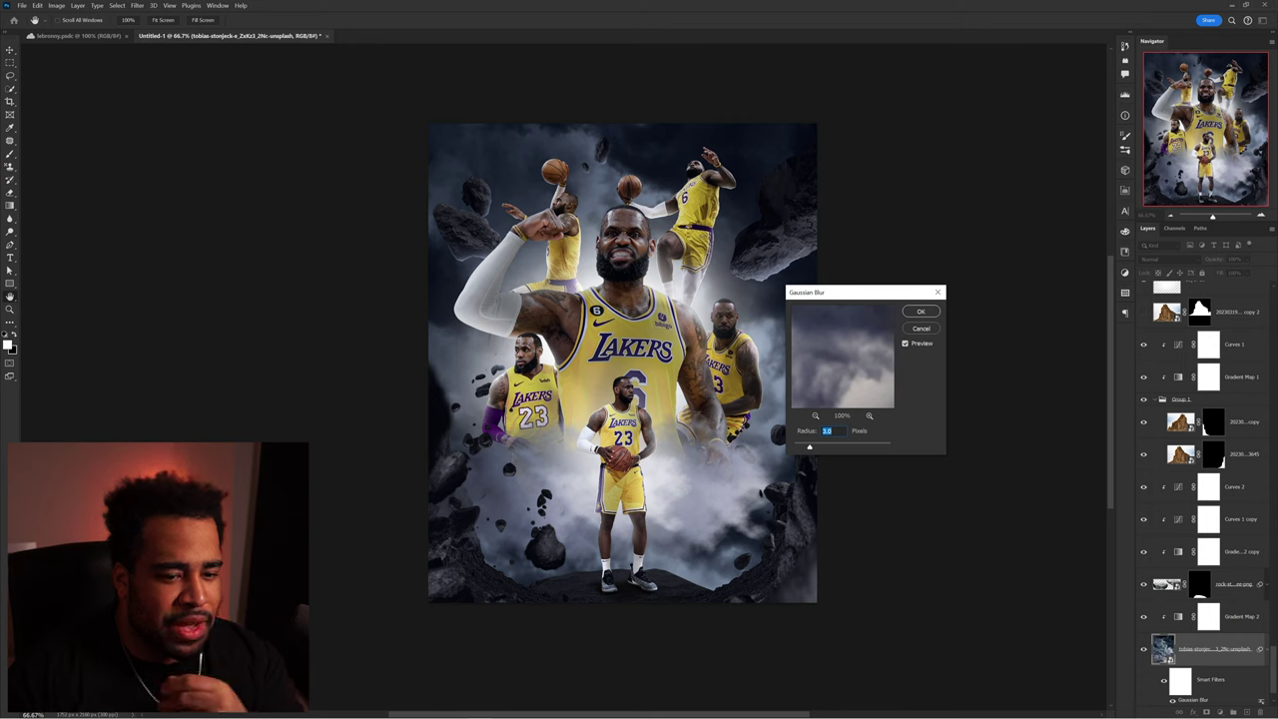
left_click(931, 313)
Apply a Gaussian Blur to the rocks-png-for-editing layer of small floating rocks.
scroll(1209, 399, "up", 5)
left_click(1218, 297)
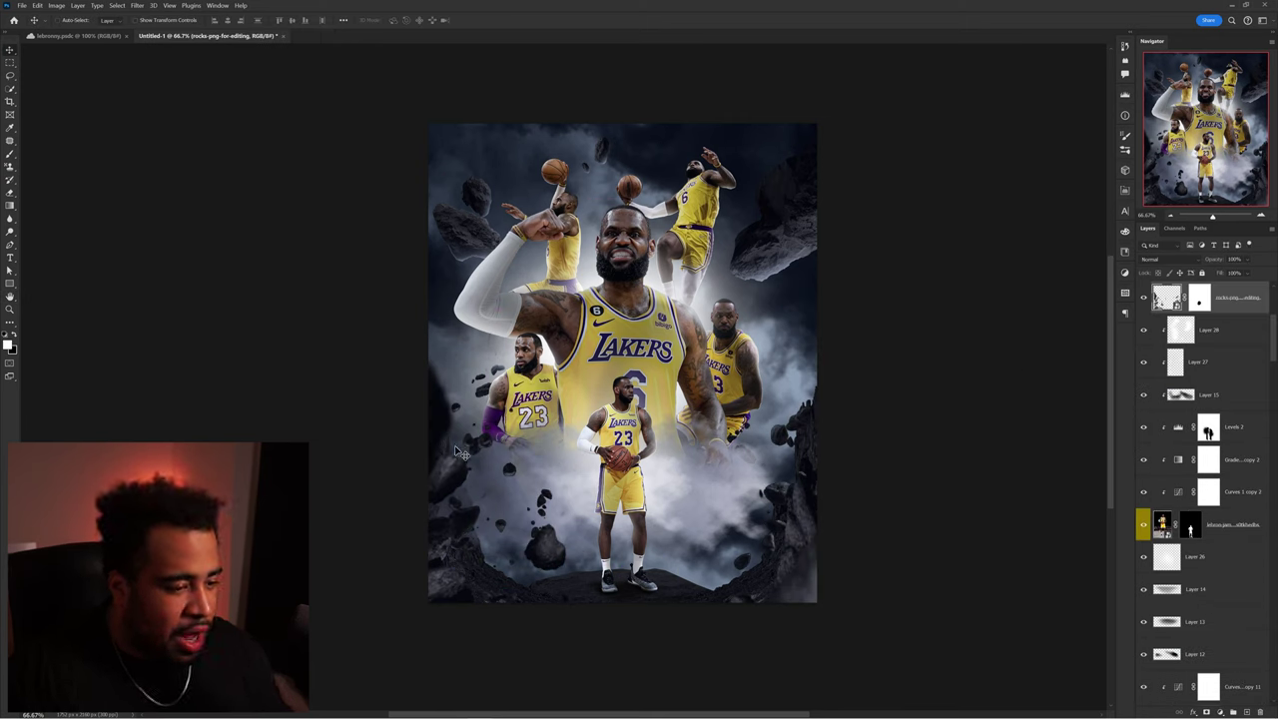
mouse_move(459, 484)
left_mouse_down()
mouse_move(551, 618)
mouse_move(460, 484)
left_mouse_up()
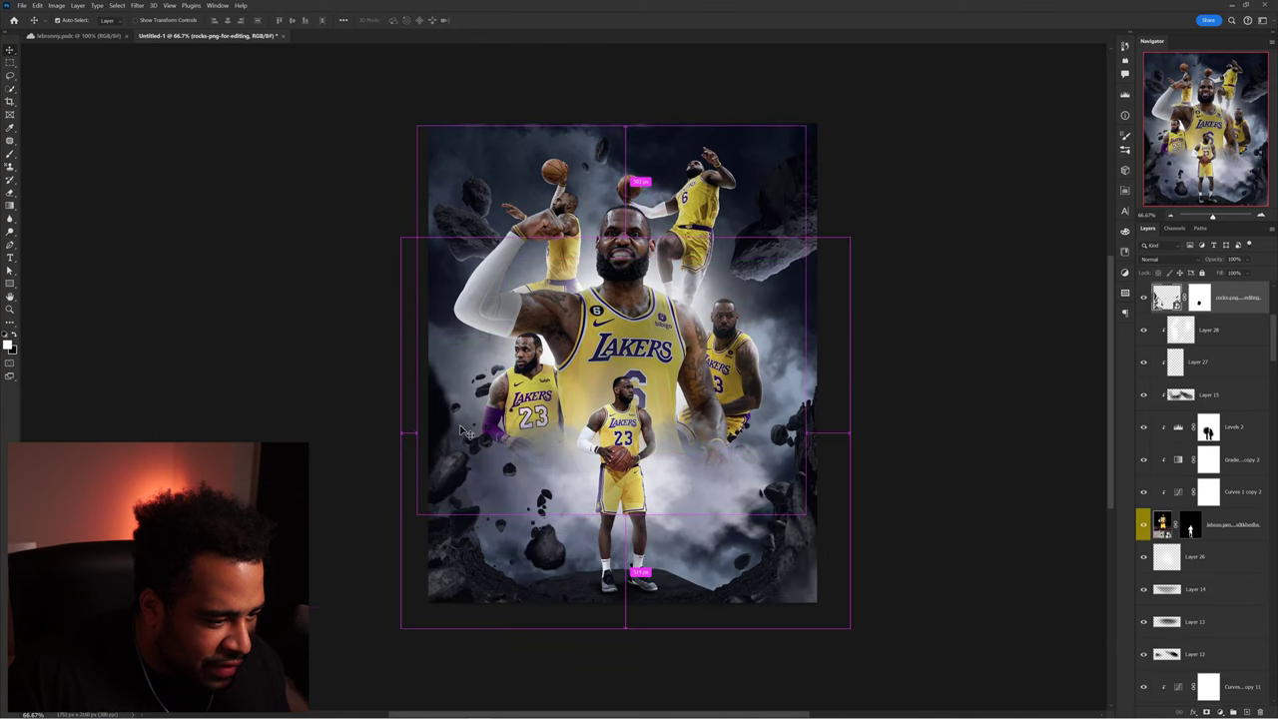
left_click(137, 5)
mouse_move(150, 123)
left_click(285, 161)
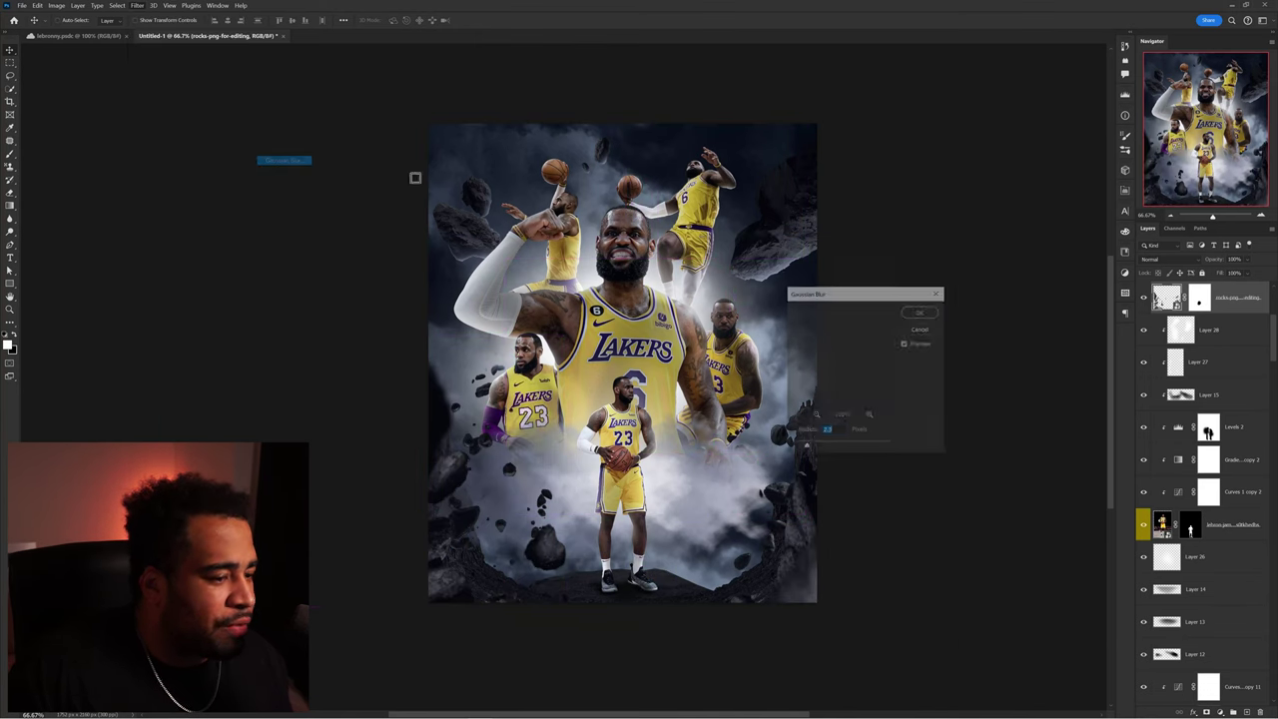
key("Return")
Apply a Gaussian Blur to the two rock formation layers in Group 1 that frame the sides of the poster.
left_click_drag(919, 397, 927, 349)
left_click_drag(721, 455, 727, 469)
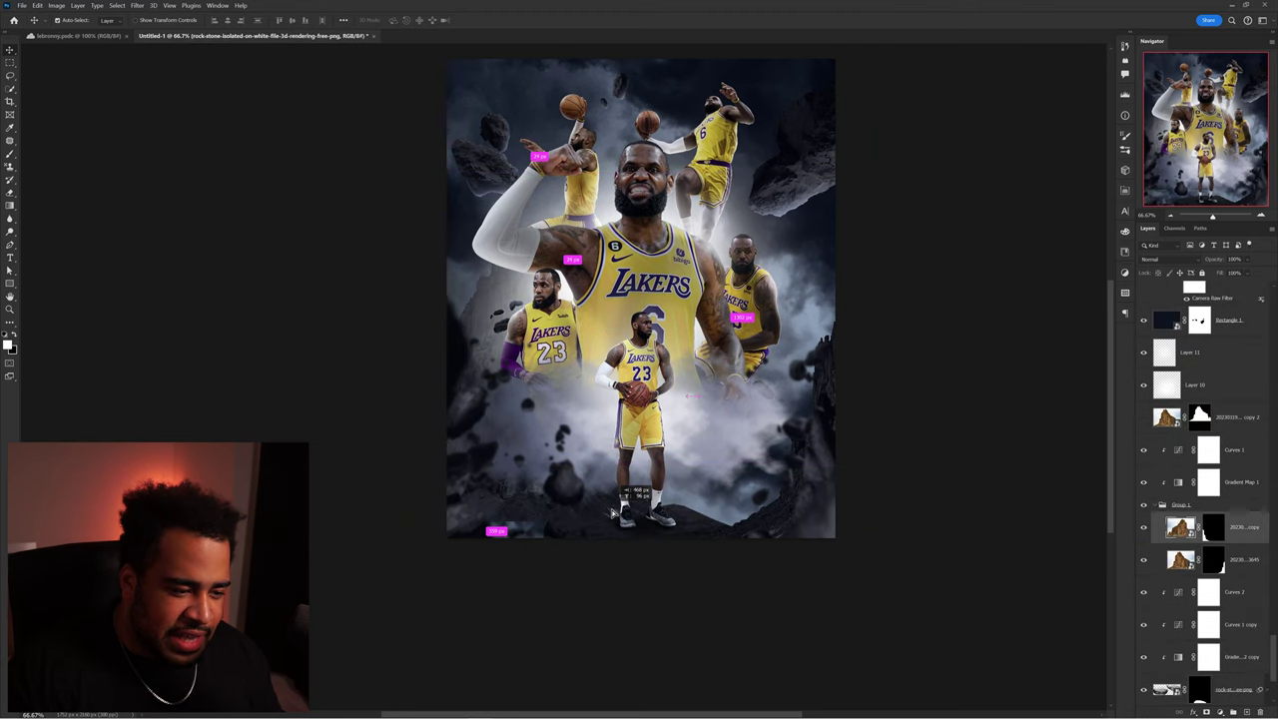
left_click_drag(919, 496, 784, 514)
left_click(1238, 559)
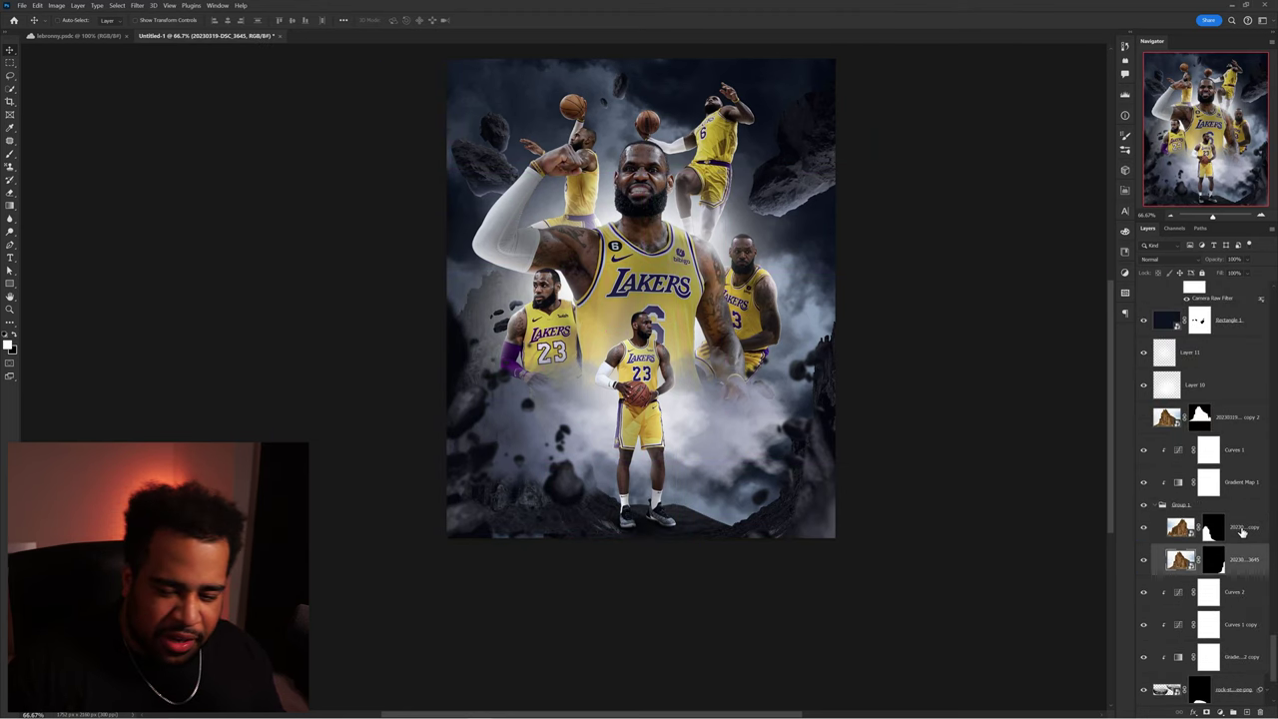
left_click(1242, 530)
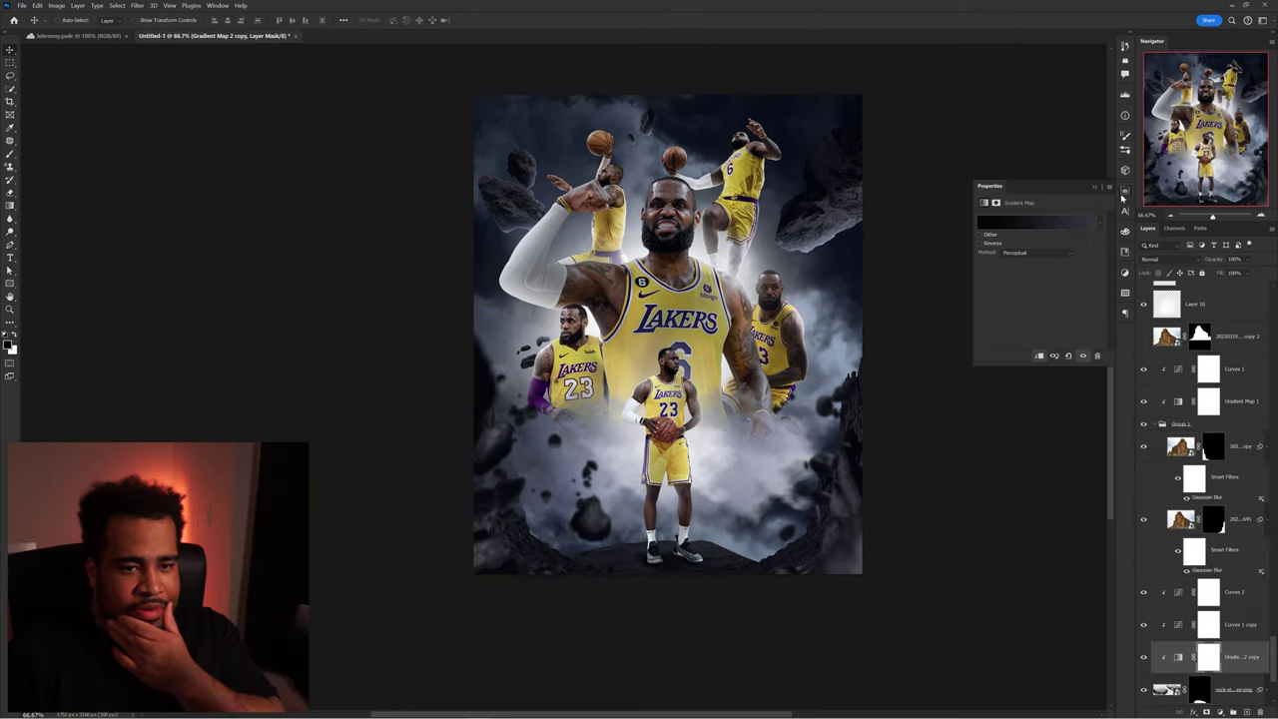
left_click_drag(796, 345, 803, 374)
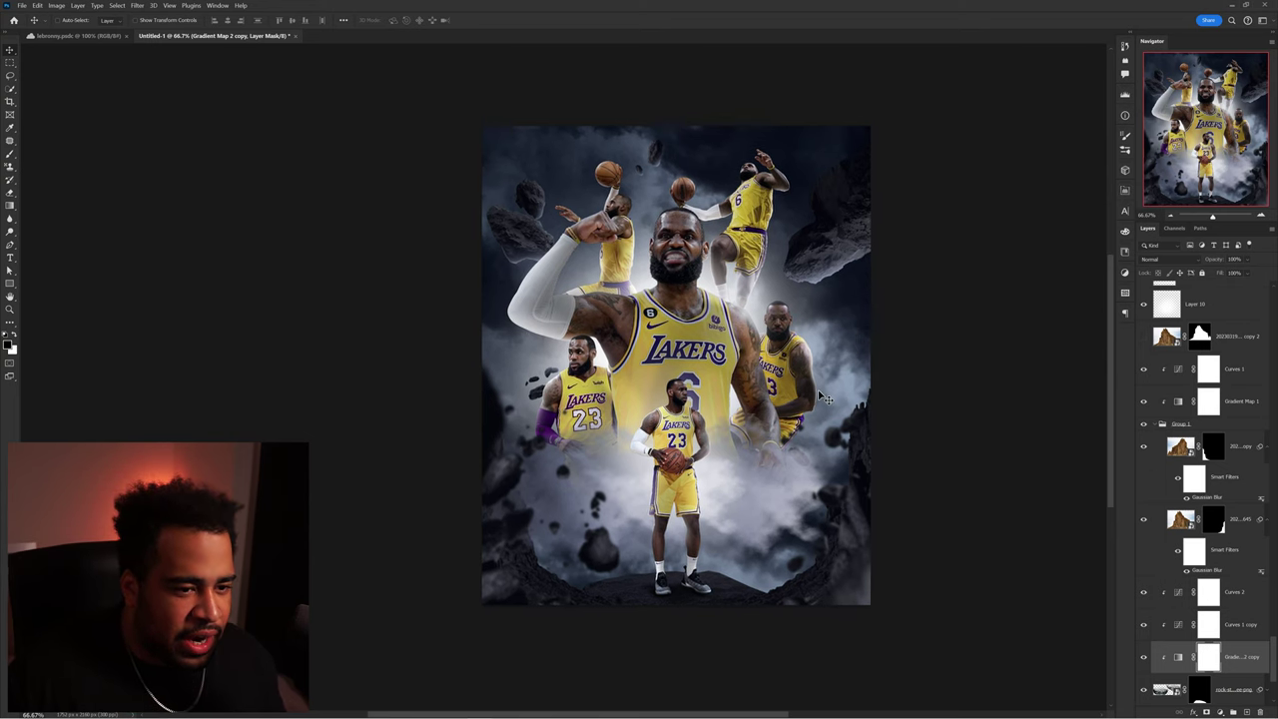
Show the 23 and LEBRON JAMES text layers, and place a white LAKERS wordmark behind the two upper players.
scroll(1168, 318, "up", 10)
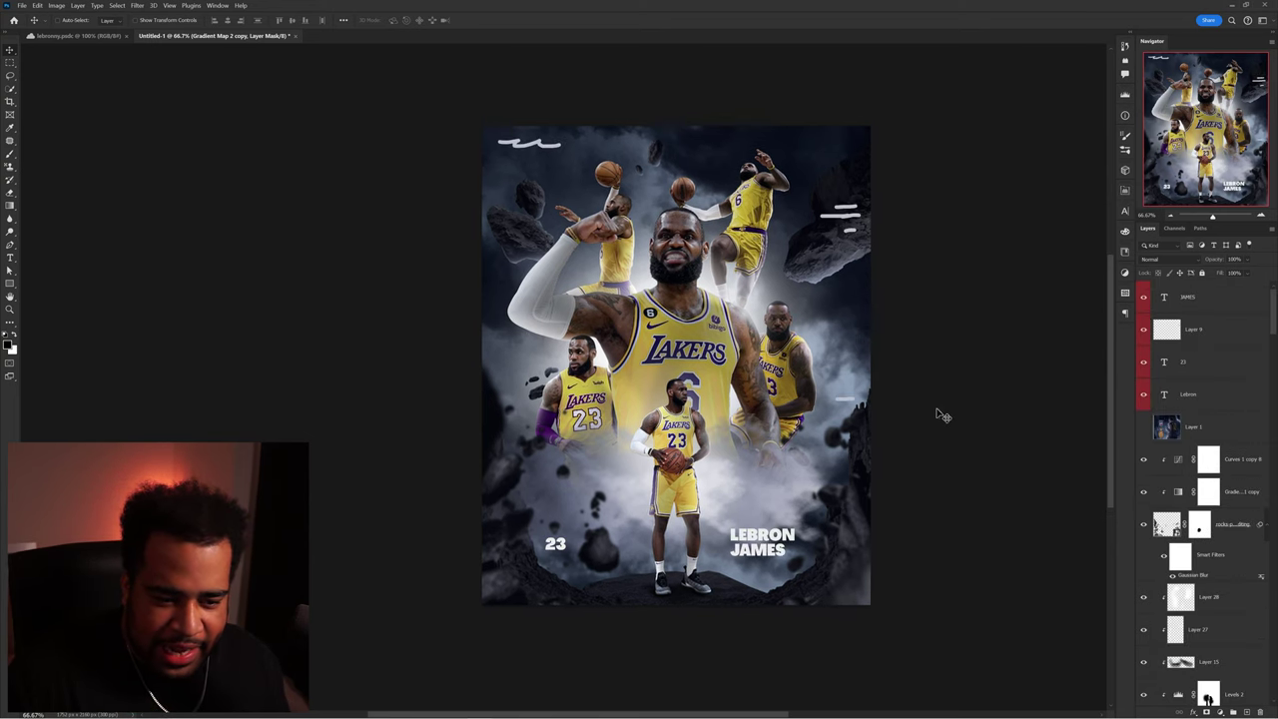
left_click(774, 424, "ctrl")
left_click_drag(726, 193, 887, 249)
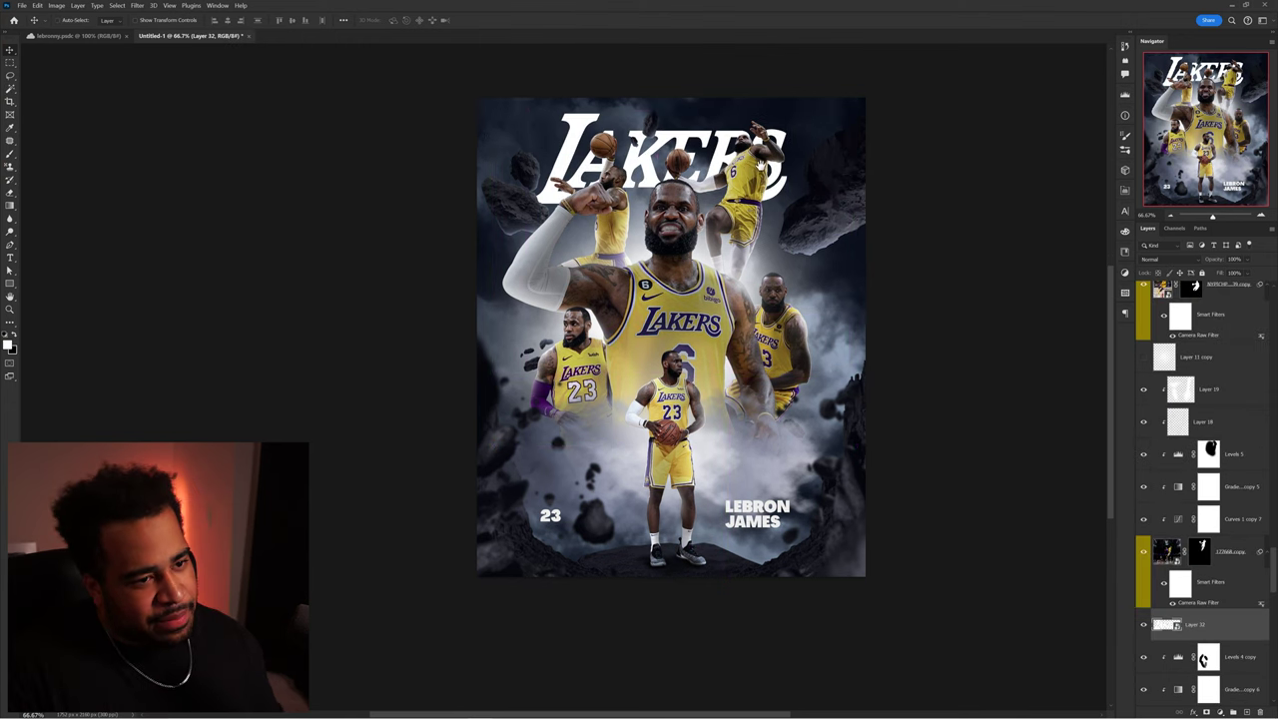
left_click_drag(757, 162, 726, 171)
key("Return")
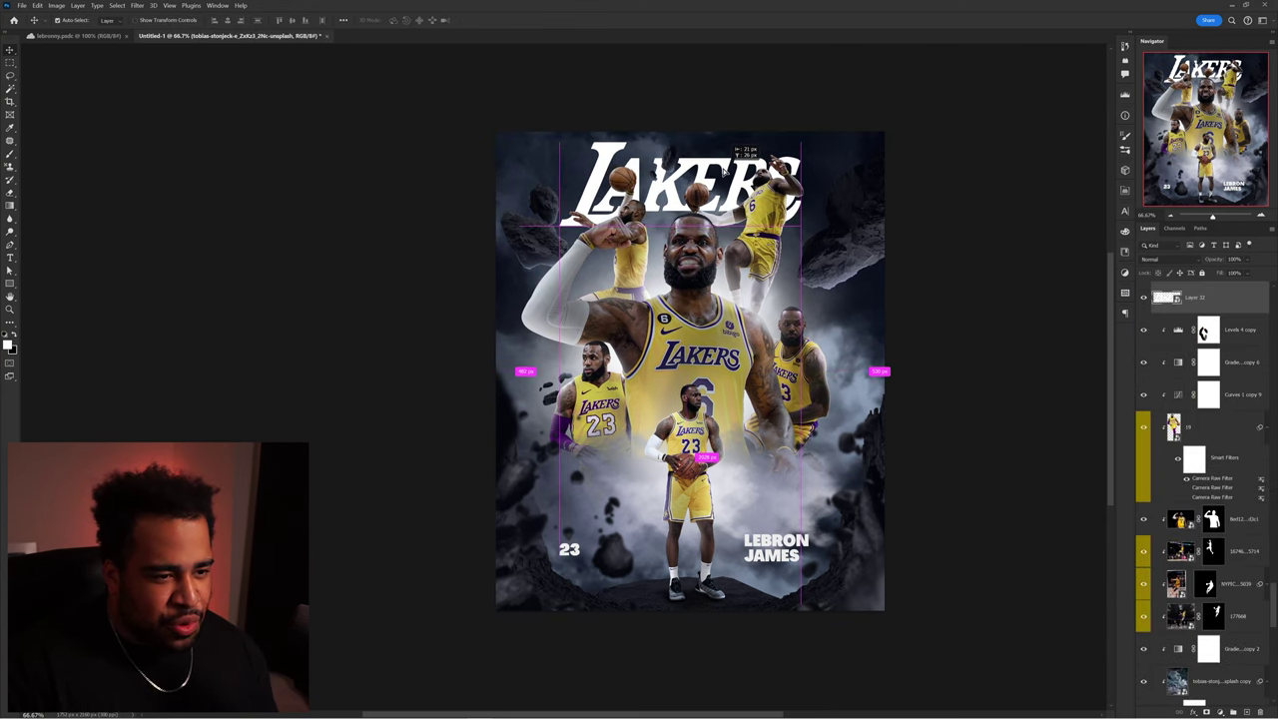
left_click_drag(809, 192, 756, 190)
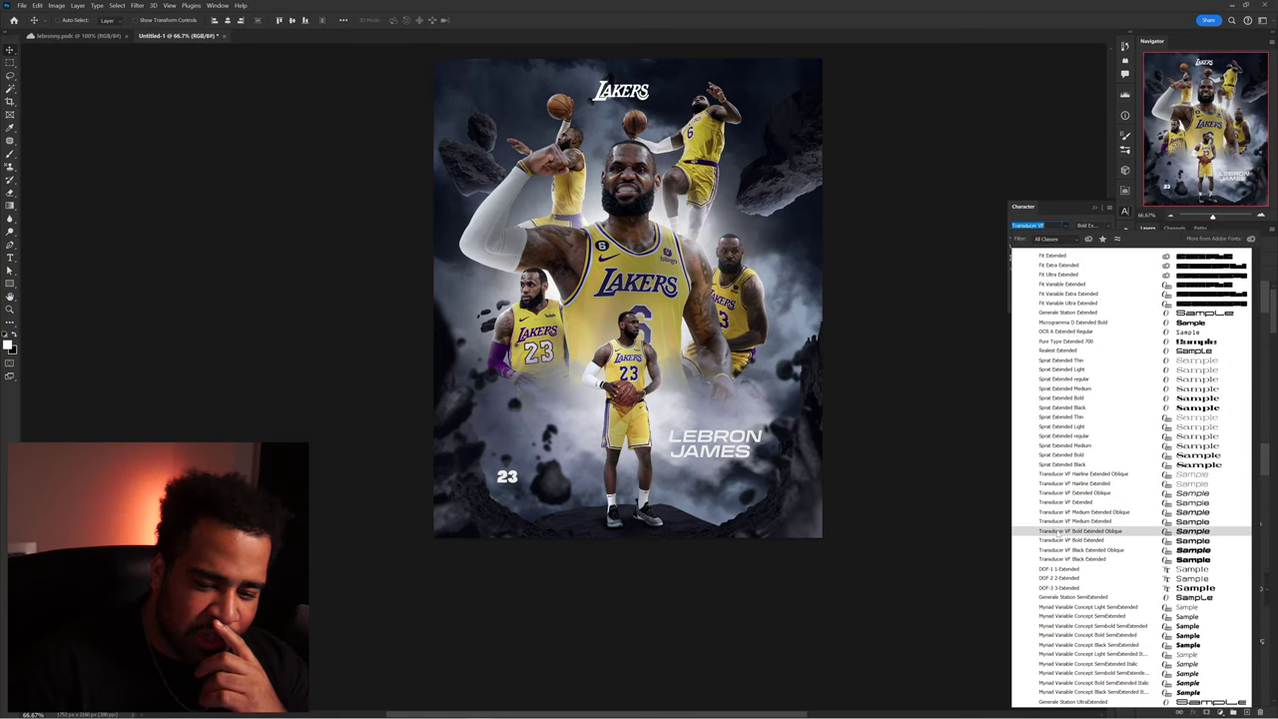
Set the poster text in Transducer VF Bold Extended Oblique and reposition the added LOS ANGELES, CA and LAKERS lines.
left_click(674, 396)
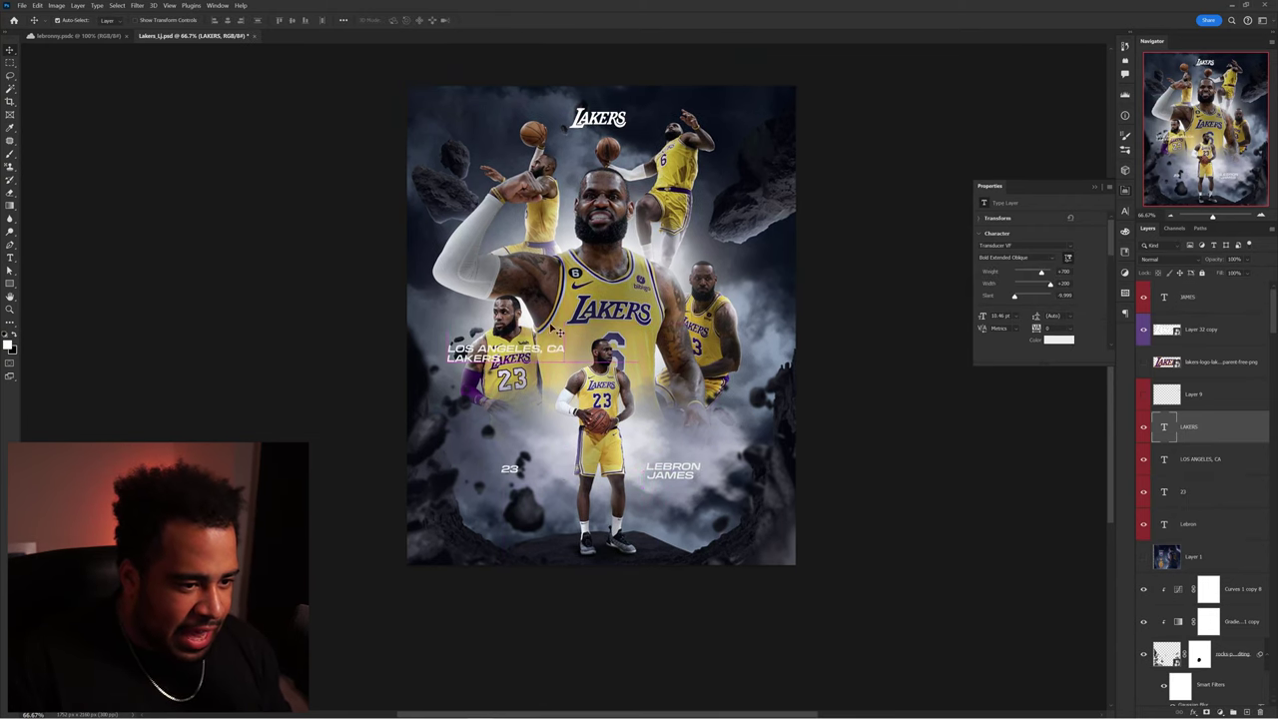
left_click_drag(559, 332, 599, 328)
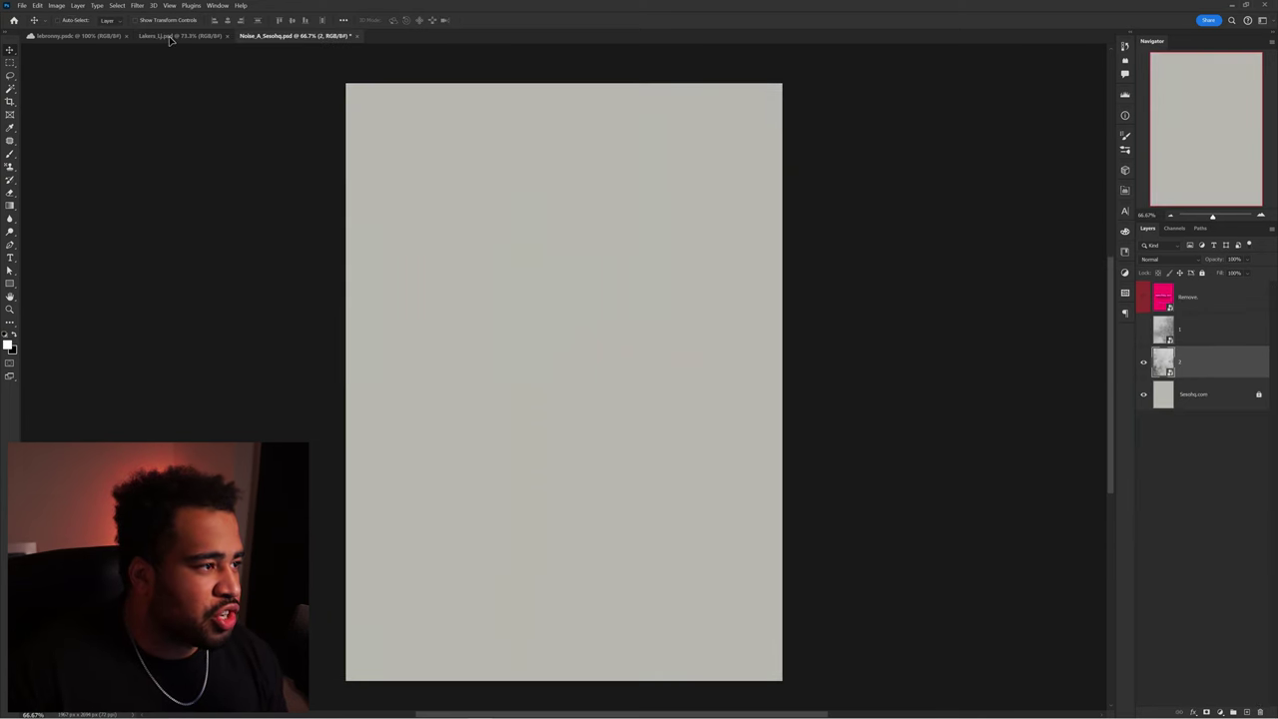
Bring texture 2 from Noise_A_Sesohq.psd into the Lakers poster, scale it over the canvas and change its blend mode.
left_click_drag(170, 38, 788, 348)
key("ctrl+t")
key("Return")
left_click(1164, 259)
left_click(1168, 439)
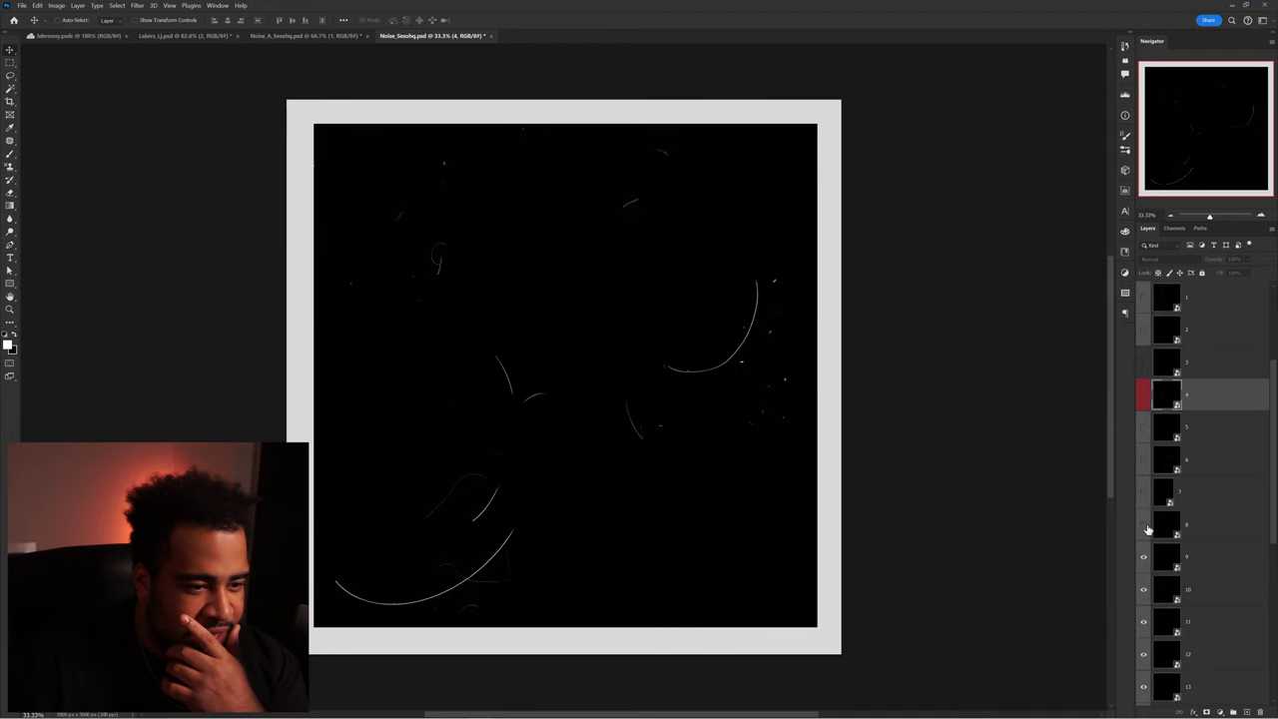
Bring dust textures 11 and 7 from Noise_Sesohq.psd into the poster, blend them with Linear Dodge (Add) and Lighter Color, and mask unwanted areas.
left_click(1144, 526)
scroll(1147, 529, "down", 3)
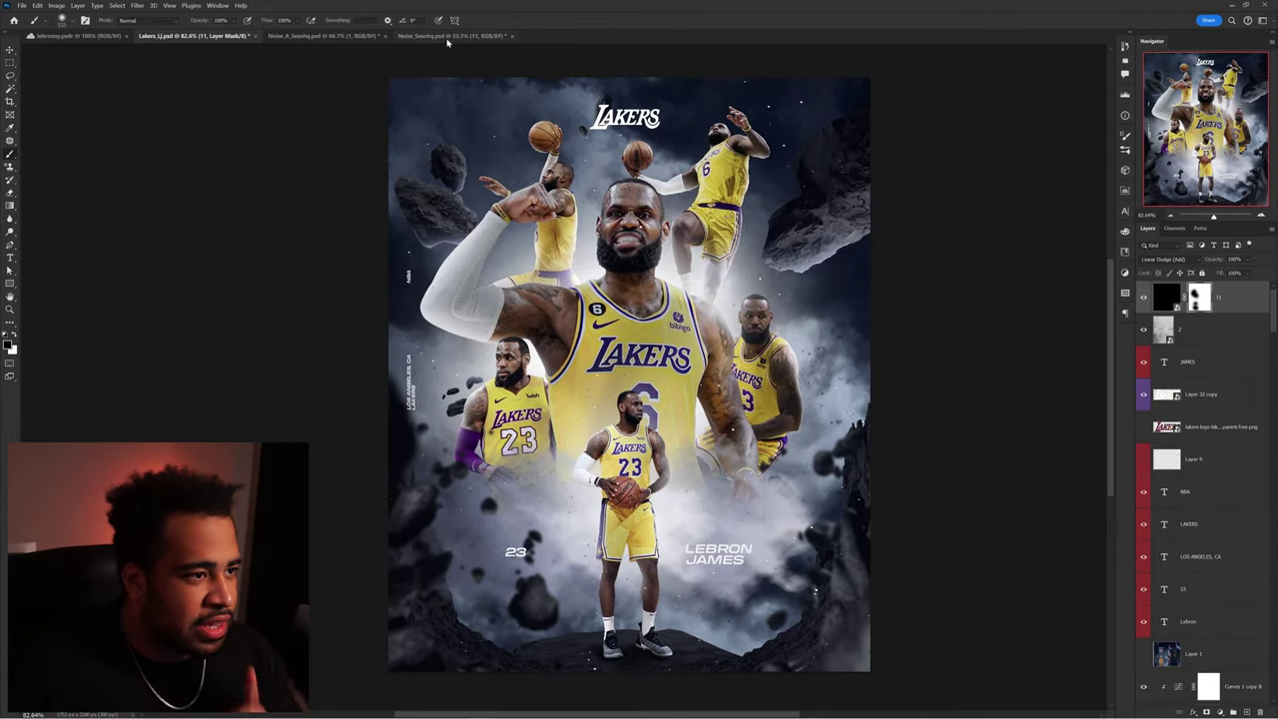
left_click(447, 38)
key("v")
left_click_drag(657, 320, 200, 36)
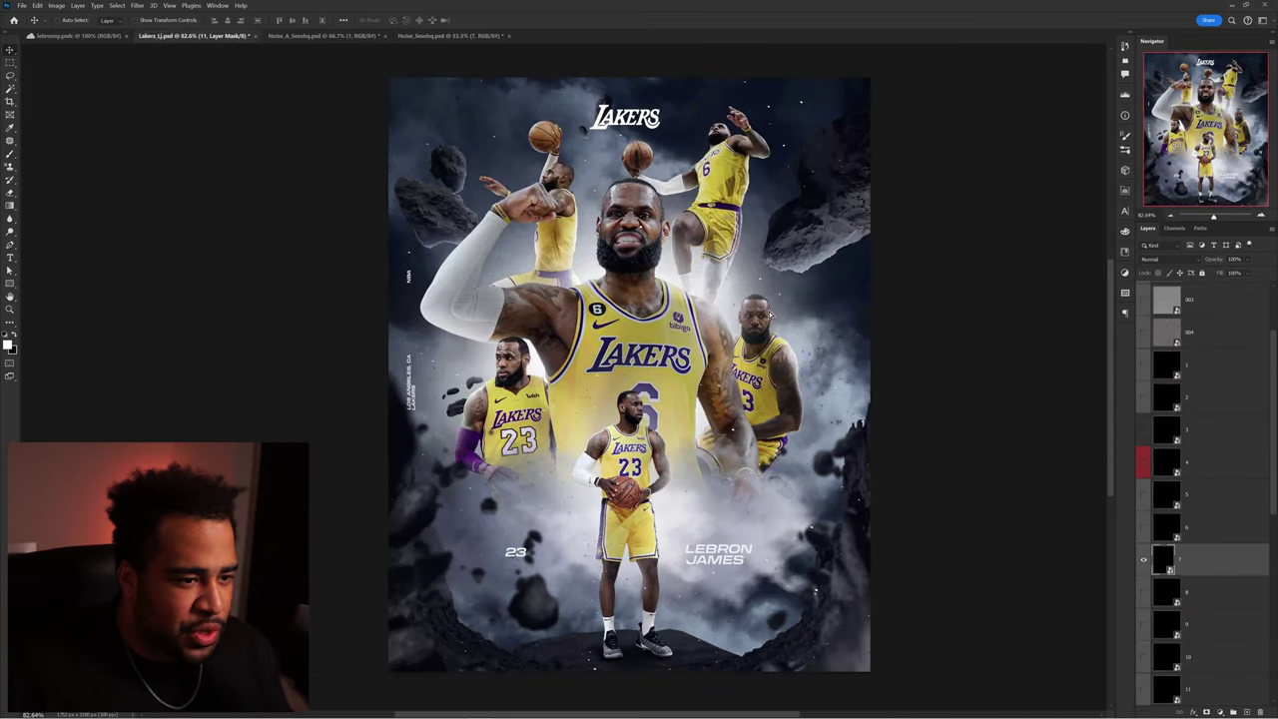
left_click_drag(770, 316, 768, 314)
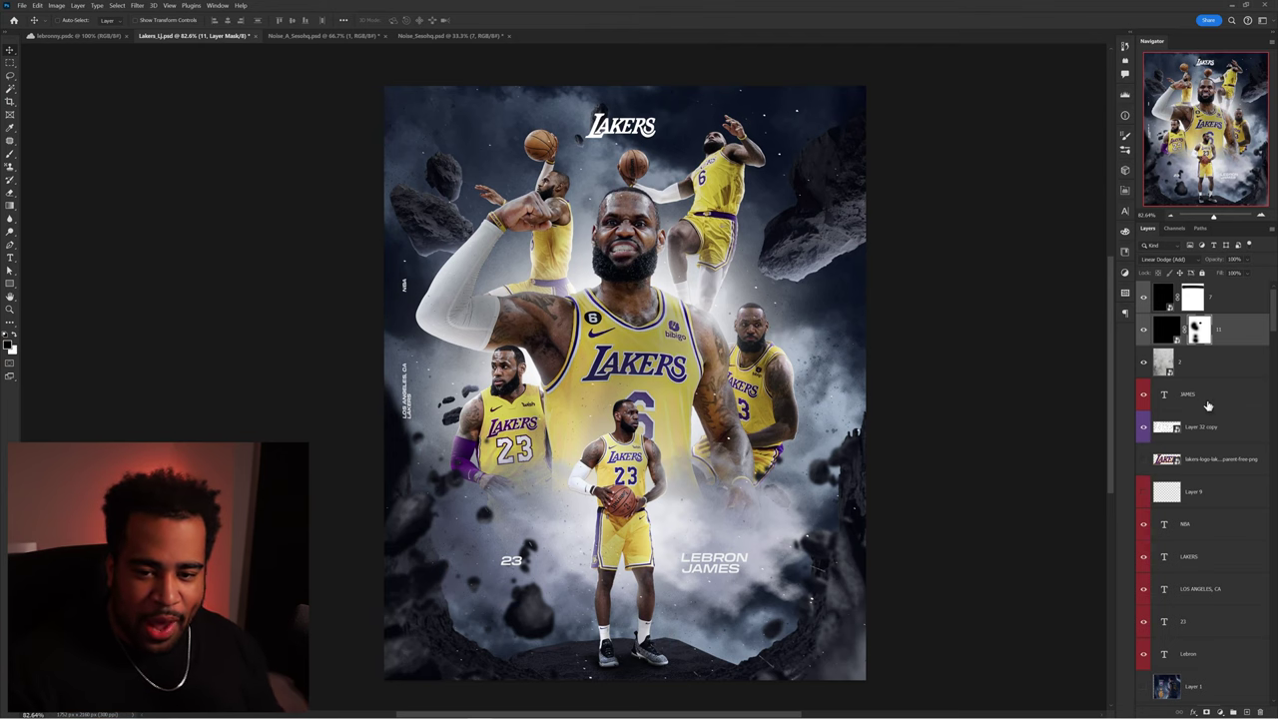
Stamp all visible layers into a new layer above dust texture 7 and convert it to a smart object.
left_click(1218, 297)
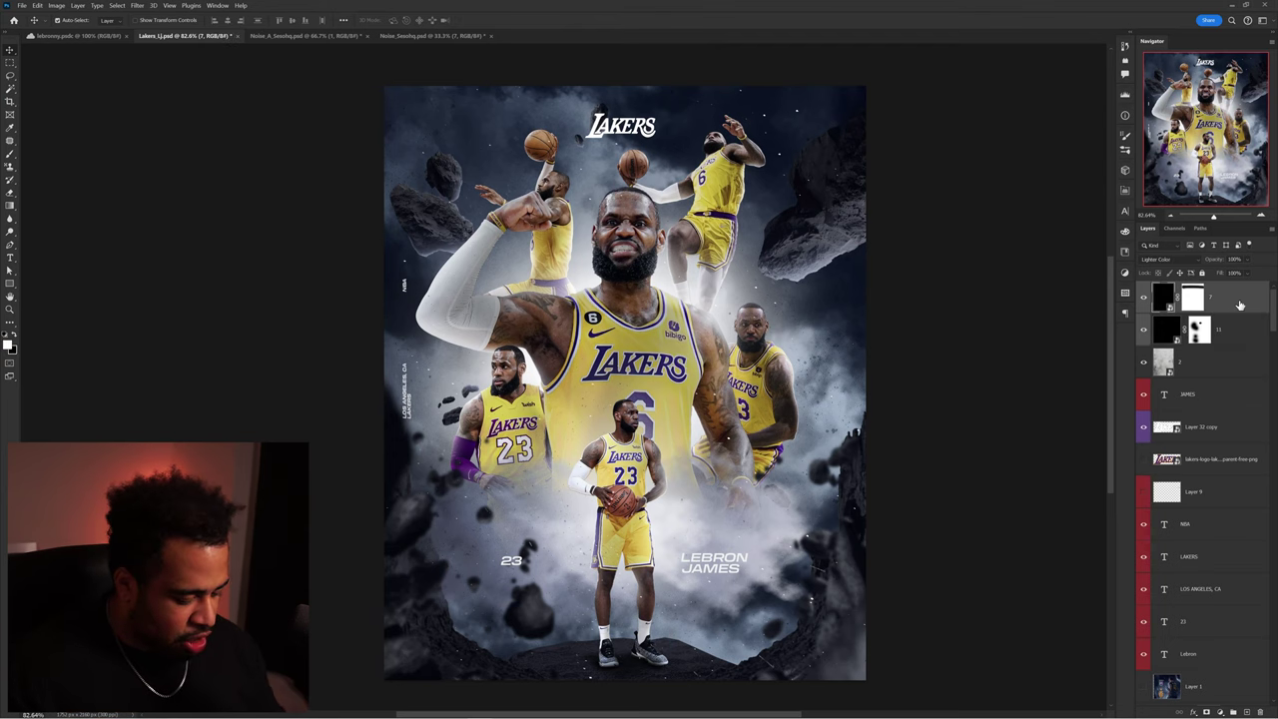
key("ctrl+shift+alt+e")
right_click(1188, 296)
left_click(362, 123)
Grade the merged poster with Camera Raw: Exposure +0.05, Contrast +6, Highlights +6, Shadows -25, Whites +17 and Blacks +5.
left_click(137, 5)
left_click(248, 73)
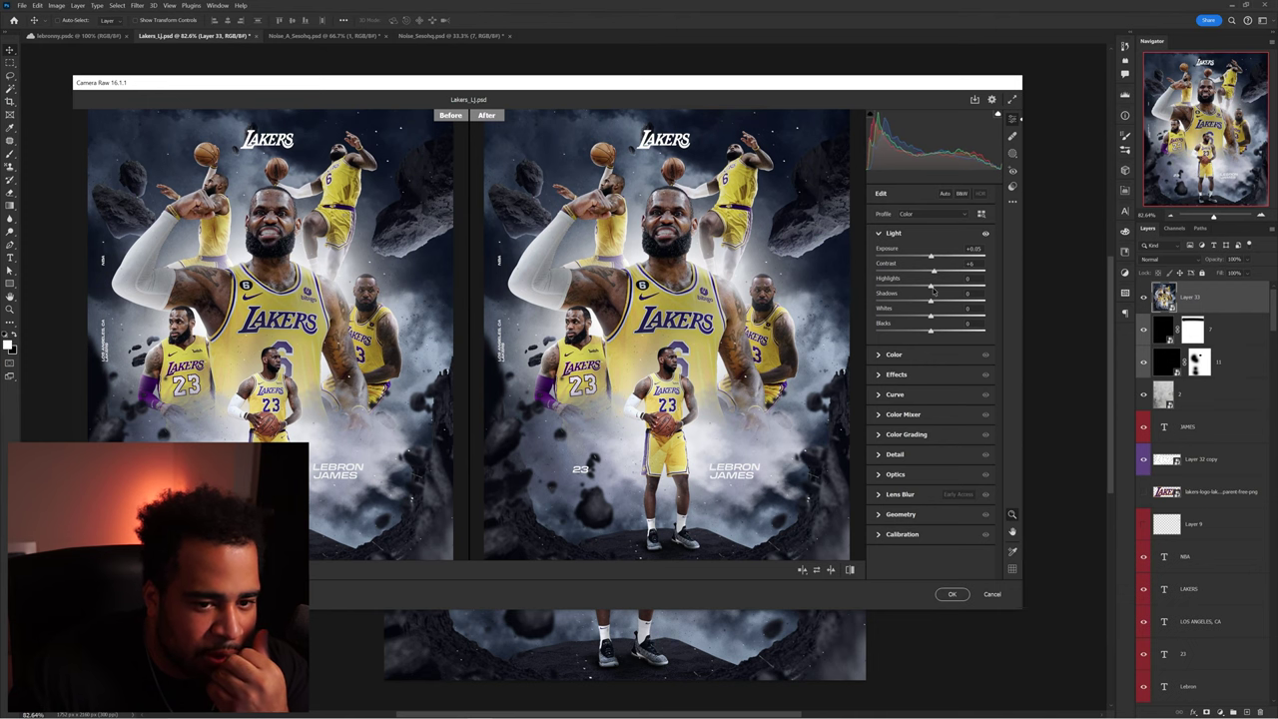
left_click_drag(926, 287, 935, 287)
left_click_drag(932, 316, 933, 330)
left_click_drag(931, 301, 916, 302)
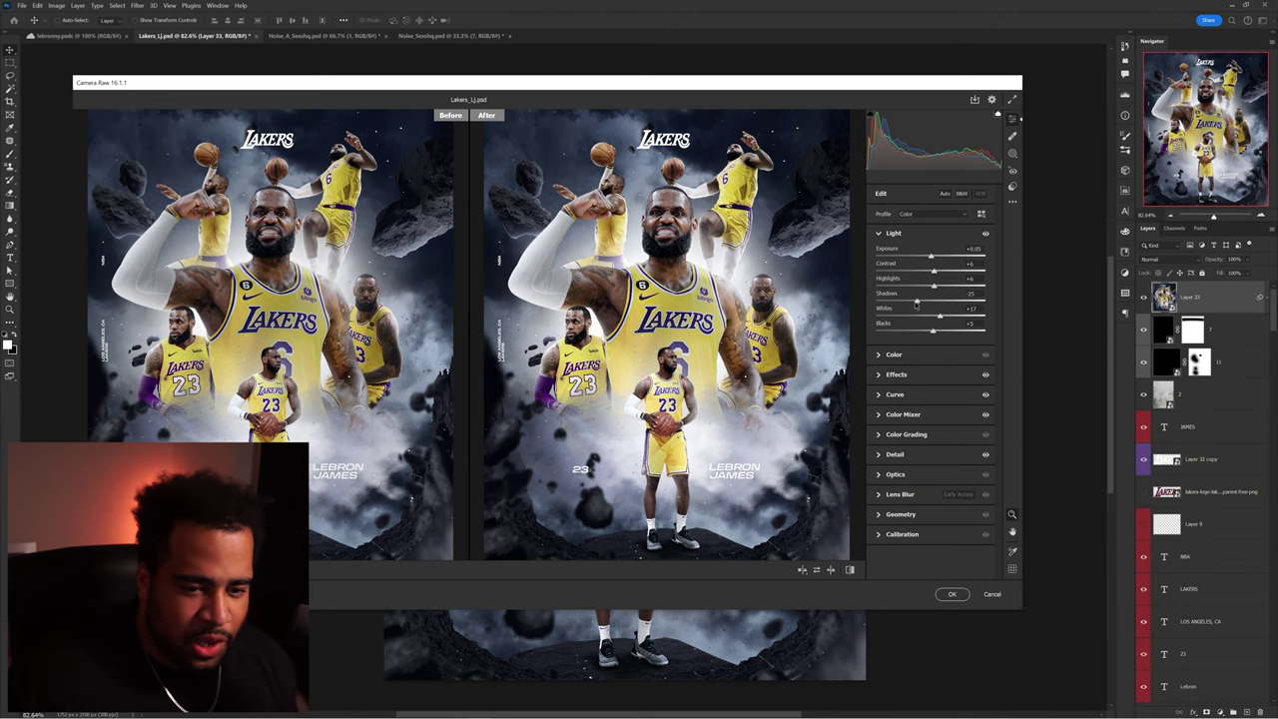
left_click(950, 595)
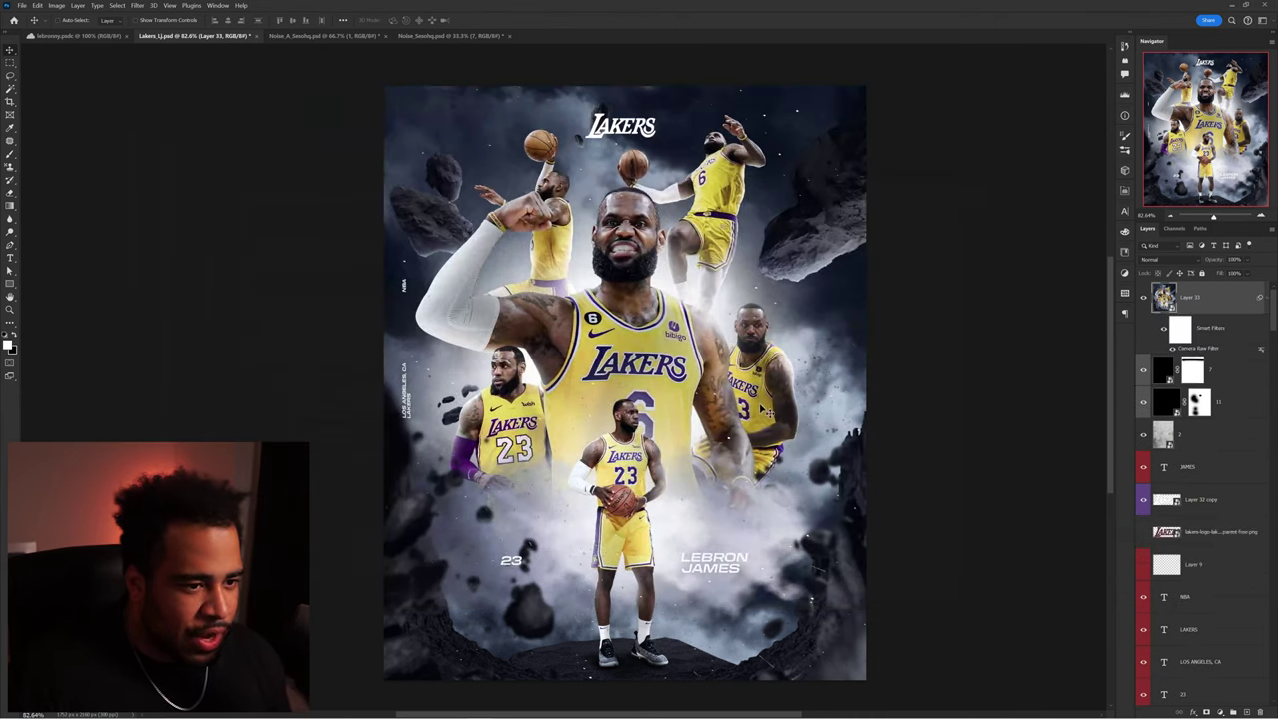
scroll(747, 332, "down", 1)
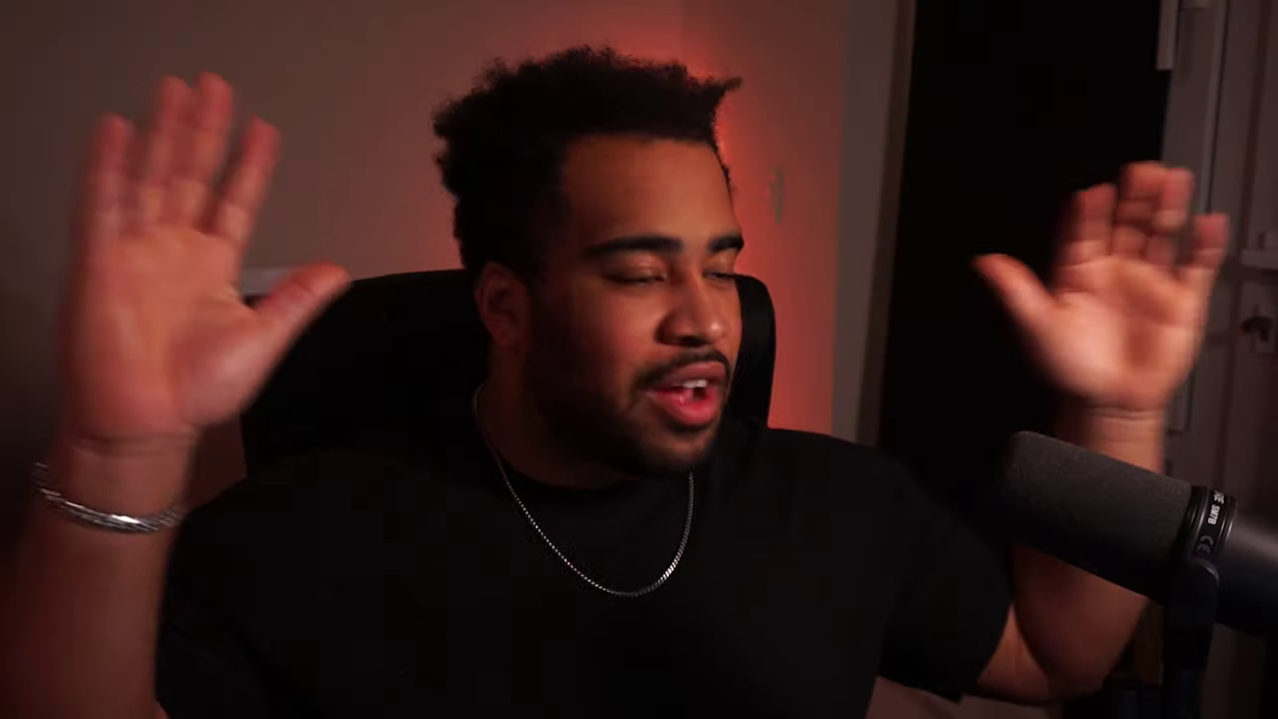